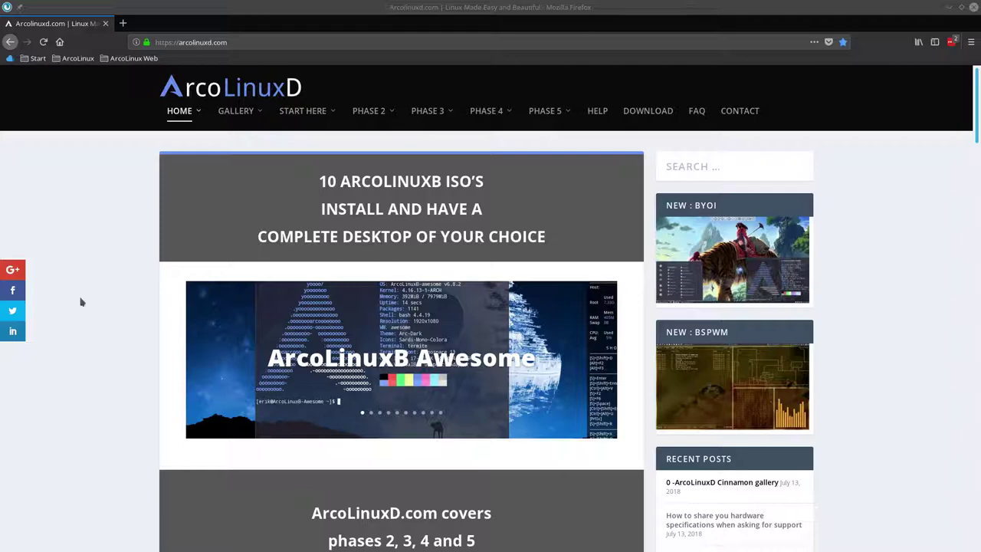
Look over the ArcoLinuxD home page and open the Phase 3 article on the installation of ArcoLinuxD Budgie.
{"action": "scroll", "coordinate": [109, 307], "scroll_direction": "down", "scroll_amount": 3}
{"action": "scroll", "coordinate": [110, 307], "scroll_direction": "down", "scroll_amount": 5}
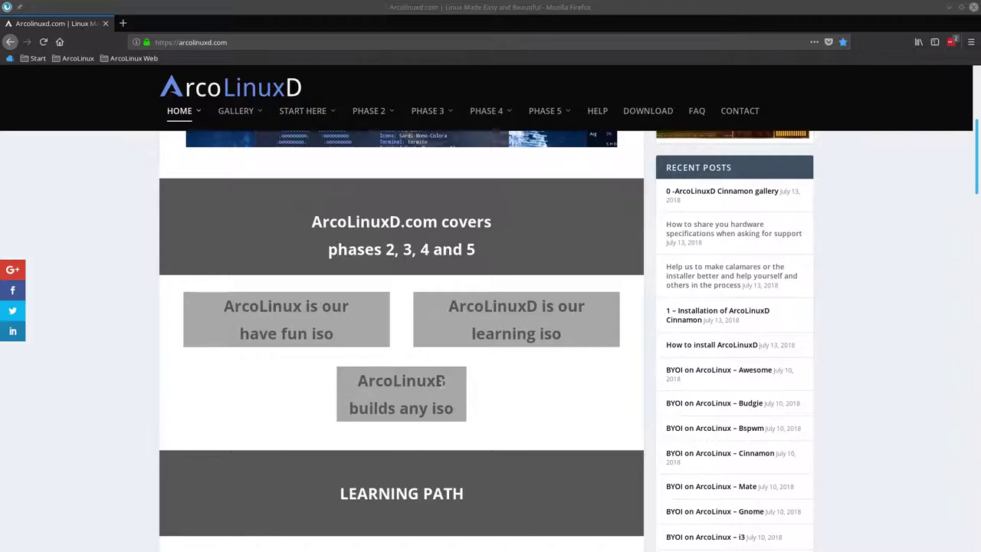
{"action": "left_click_drag", "start_coordinate": [442, 382], "coordinate": [435, 382]}
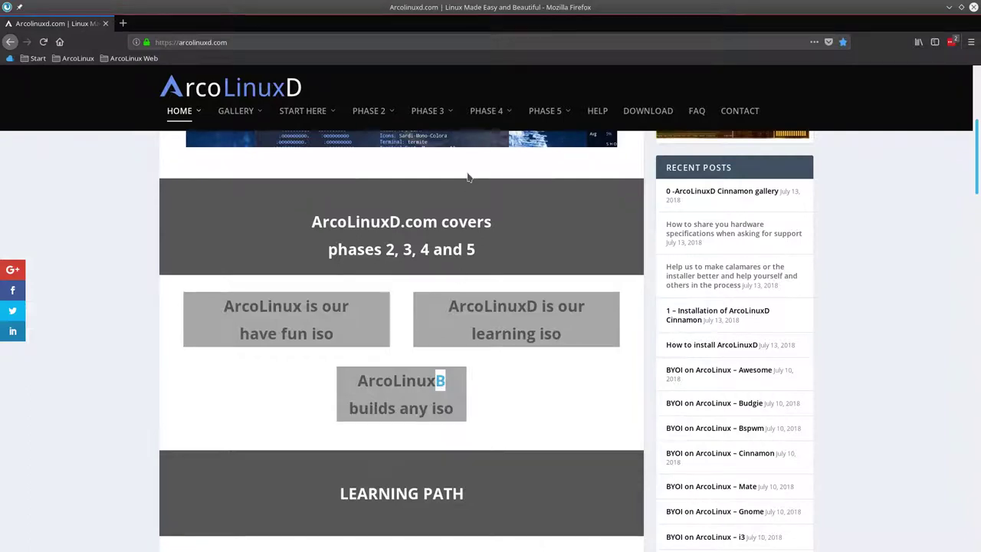
{"action": "mouse_move", "coordinate": [443, 127]}
{"action": "mouse_move", "coordinate": [442, 184]}
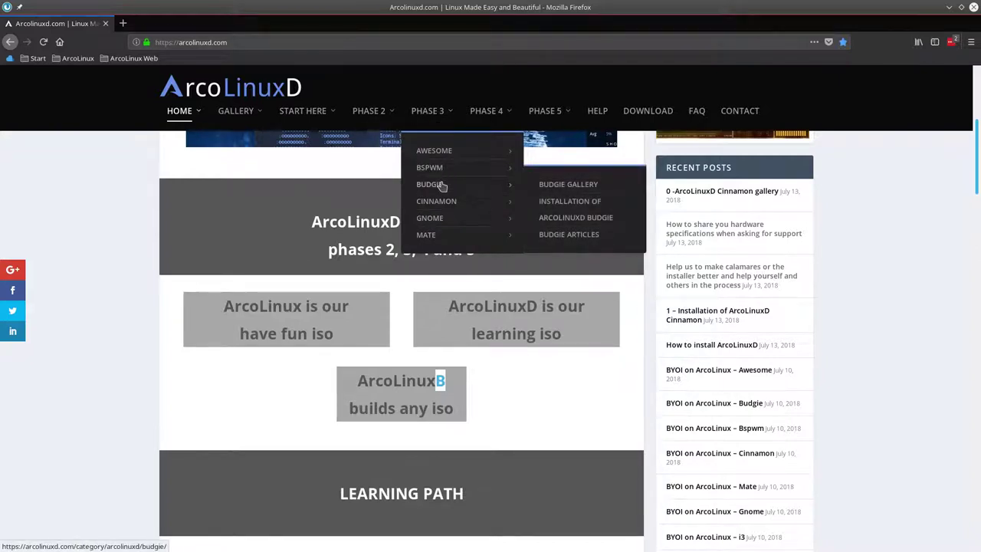
{"action": "mouse_move", "coordinate": [380, 123]}
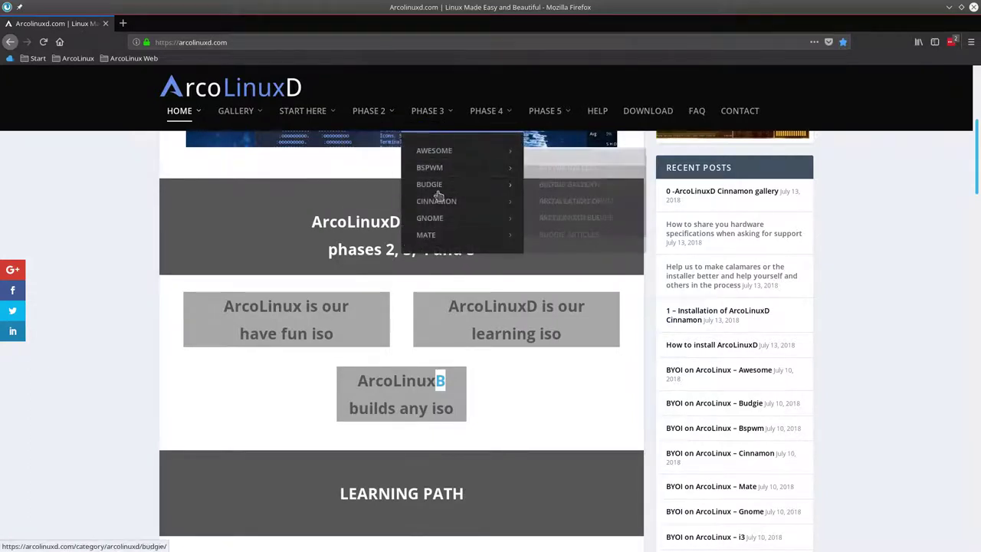
{"action": "mouse_move", "coordinate": [433, 235]}
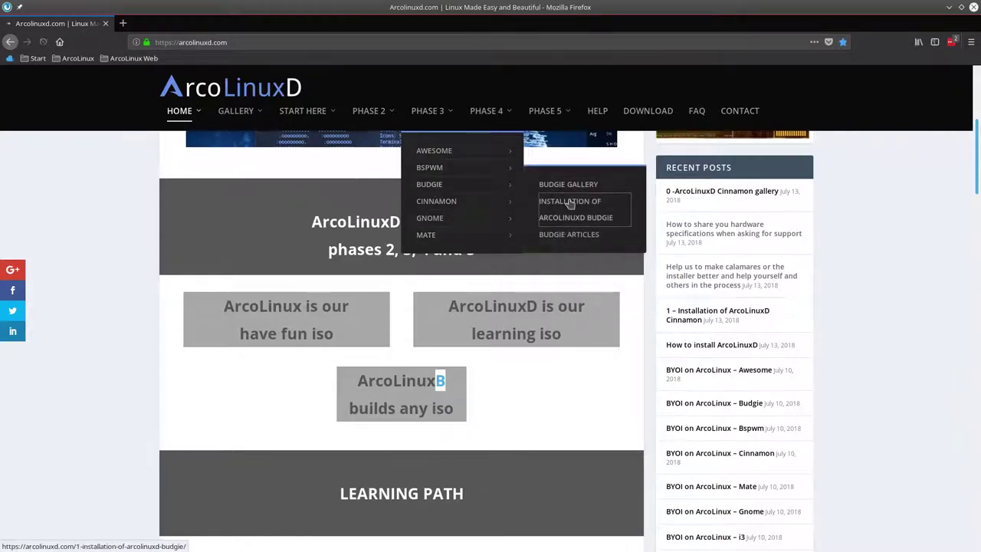
{"action": "left_click", "coordinate": [570, 203]}
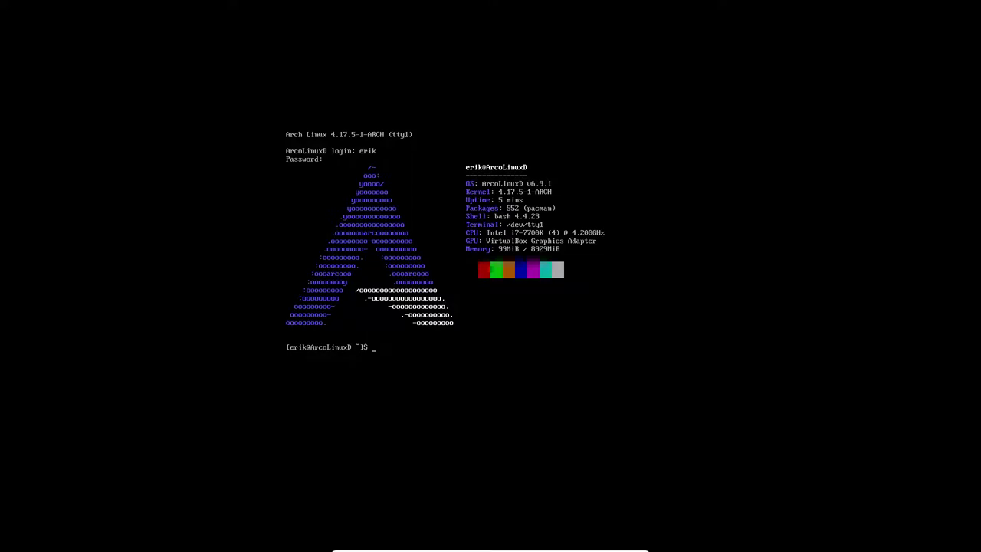
Switch to the ArcoLinuxD console and run the mirror command, authorising it with the sudo password.
{"action": "type", "text": "mirror"}
{"action": "key", "text": "Return"}
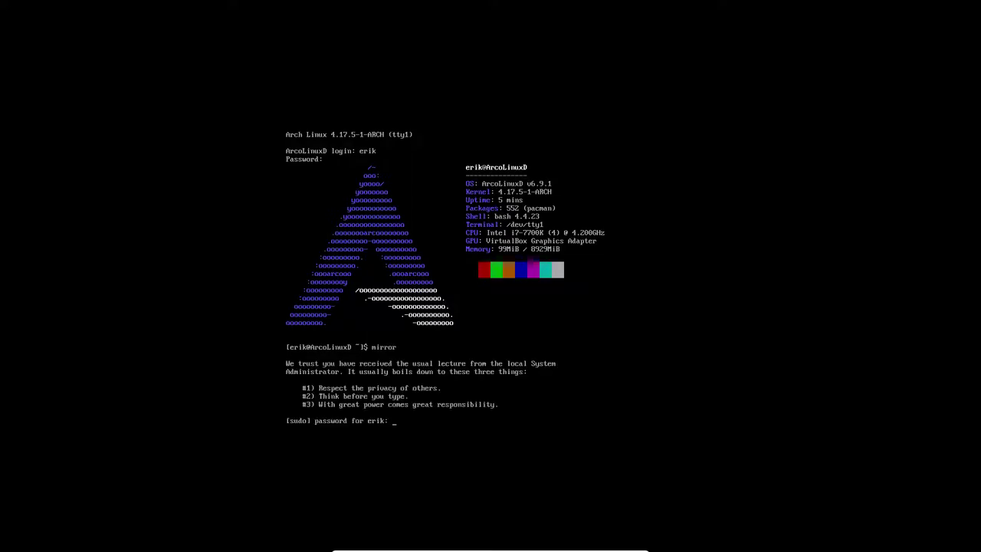
{"action": "key", "text": "Return"}
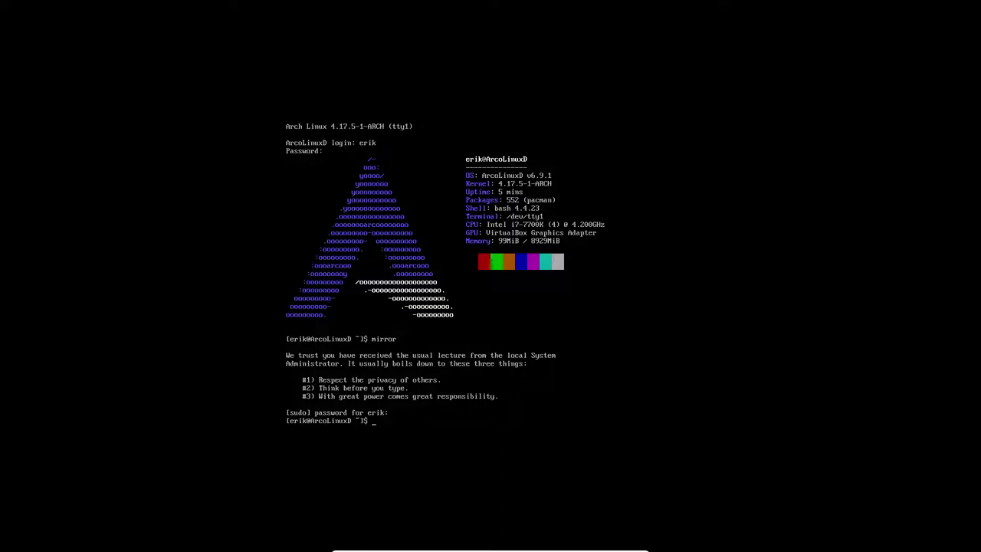
Run the update command and accept the installation of the full system upgrade.
{"action": "type", "text": "update"}
{"action": "key", "text": "Return"}
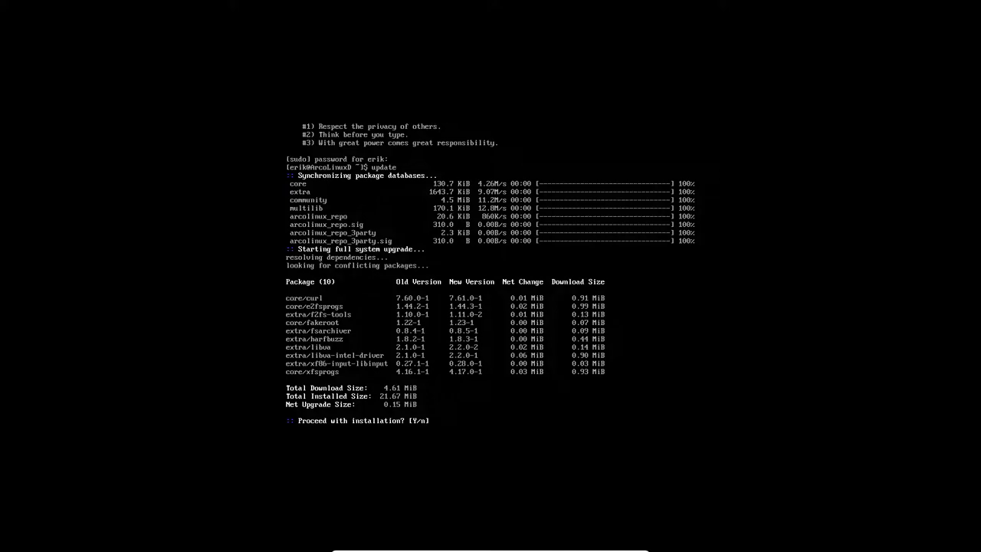
{"action": "key", "text": "Return"}
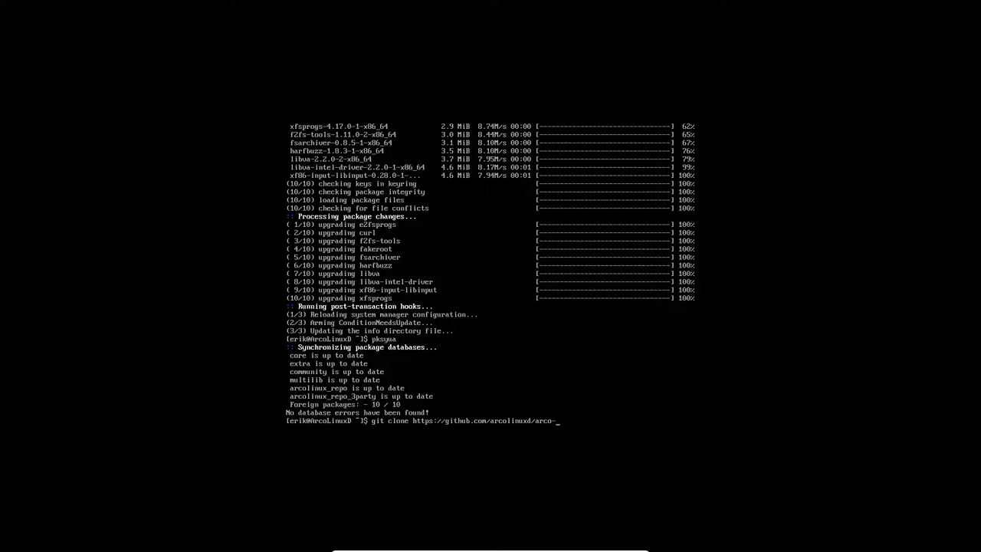
{"action": "type", "text": "-budige"}
{"action": "key", "text": "BackSpace"}
{"action": "key", "text": "BackSpace"}
{"action": "key", "text": "BackSpace"}
{"action": "type", "text": "gie"}
{"action": "key", "text": "BackSpace"}
{"action": "key", "text": "BackSpace"}
{"action": "key", "text": "BackSpace"}
{"action": "type", "text": "iee"}
{"action": "key", "text": "Return"}
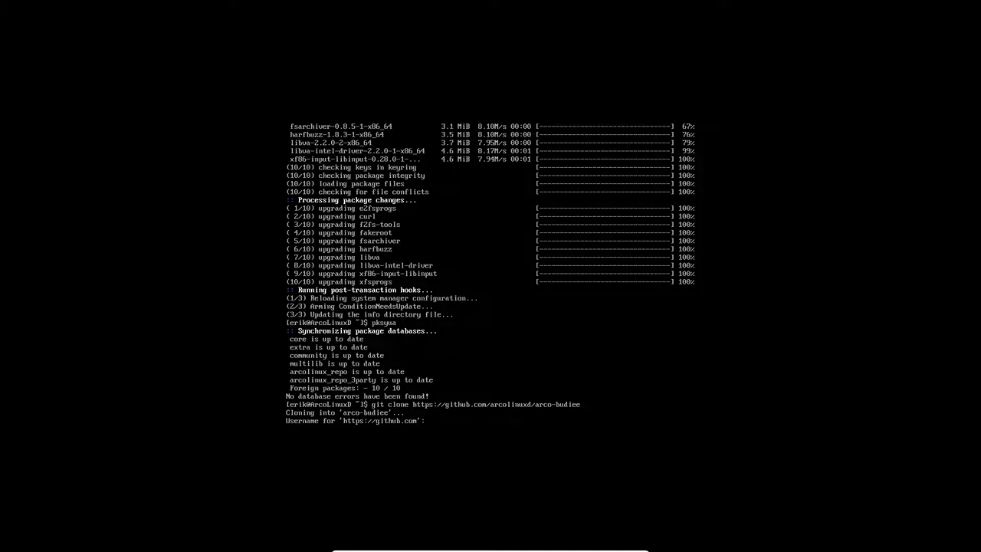
{"action": "key", "text": "ctrl+c"}
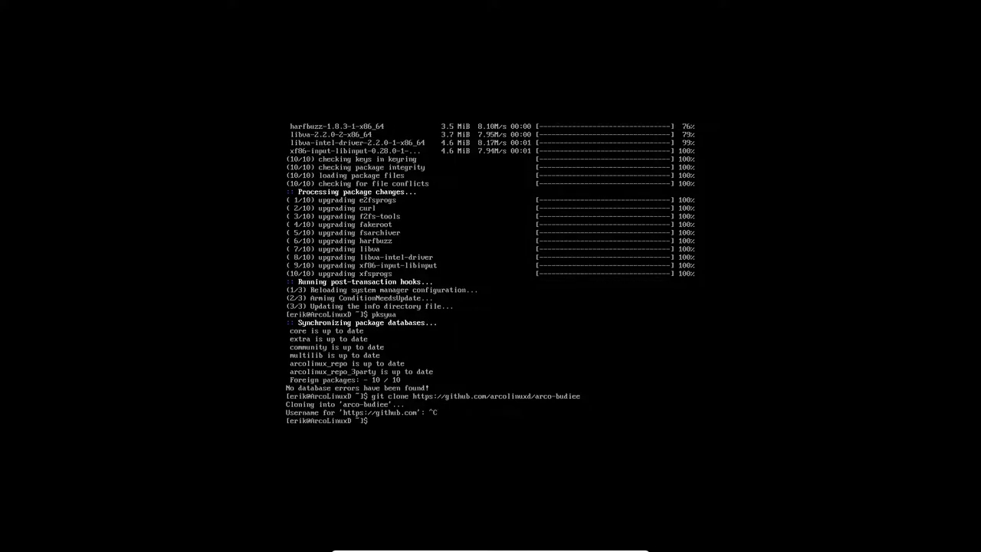
{"action": "key", "text": "Up"}
{"action": "key", "text": "BackSpace"}
{"action": "key", "text": "BackSpace"}
{"action": "key", "text": "BackSpace"}
{"action": "type", "text": "gie"}
{"action": "key", "text": "Return"}
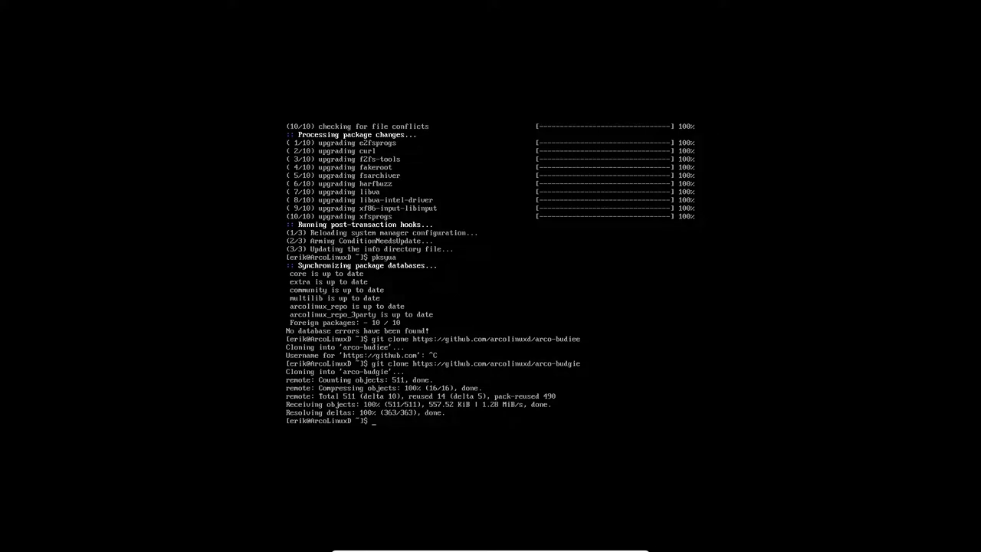
List the home folder, change into arco-budgie and list the scripts it contains.
{"action": "type", "text": "ls"}
{"action": "key", "text": "Return"}
{"action": "type", "text": "cd ar"}
{"action": "key", "text": "Tab"}
{"action": "key", "text": "Return"}
{"action": "type", "text": "ls"}
{"action": "key", "text": "Return"}
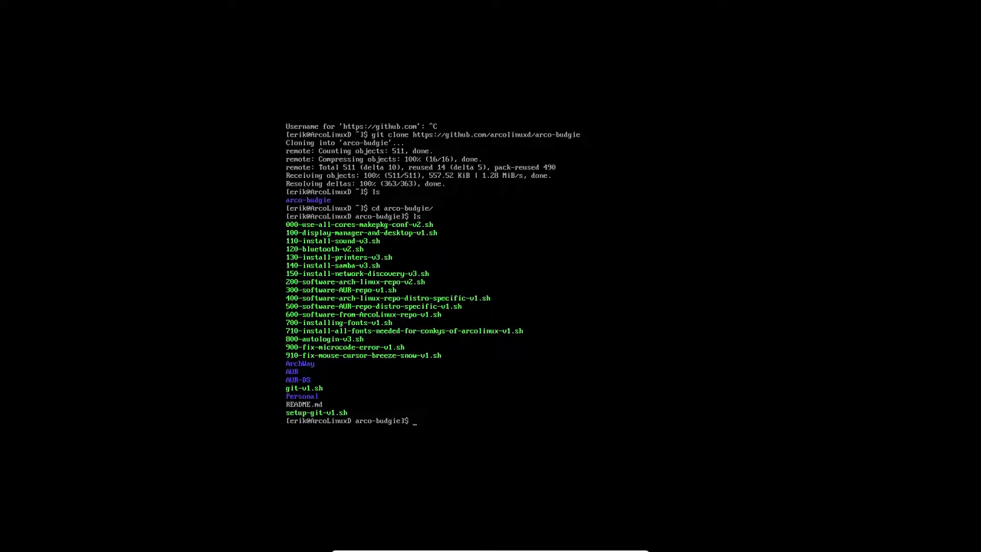
Run 000-use-all-cores-makepkg-conf-v2.sh to use all processor cores for building and compression.
{"action": "type", "text": "./00"}
{"action": "key", "text": "Tab"}
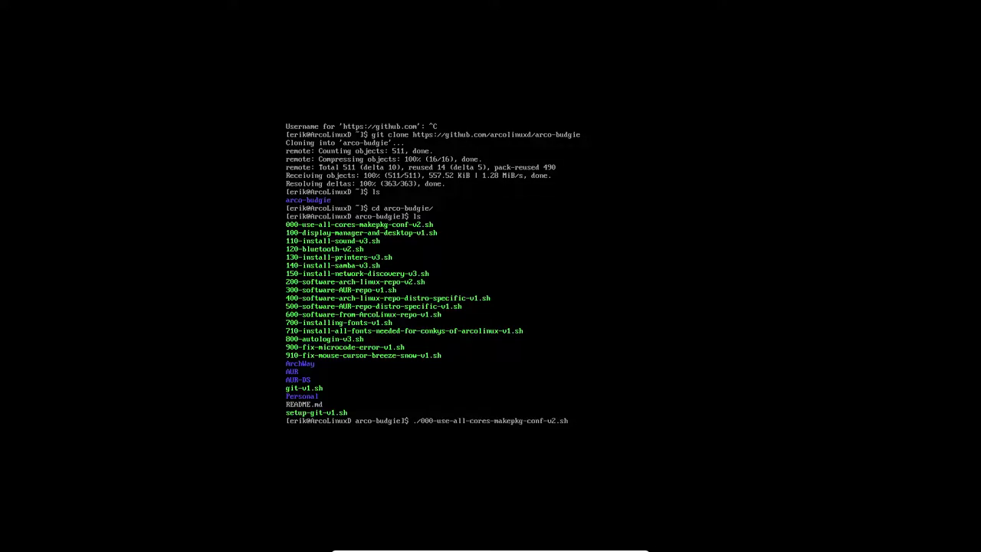
{"action": "key", "text": "Return"}
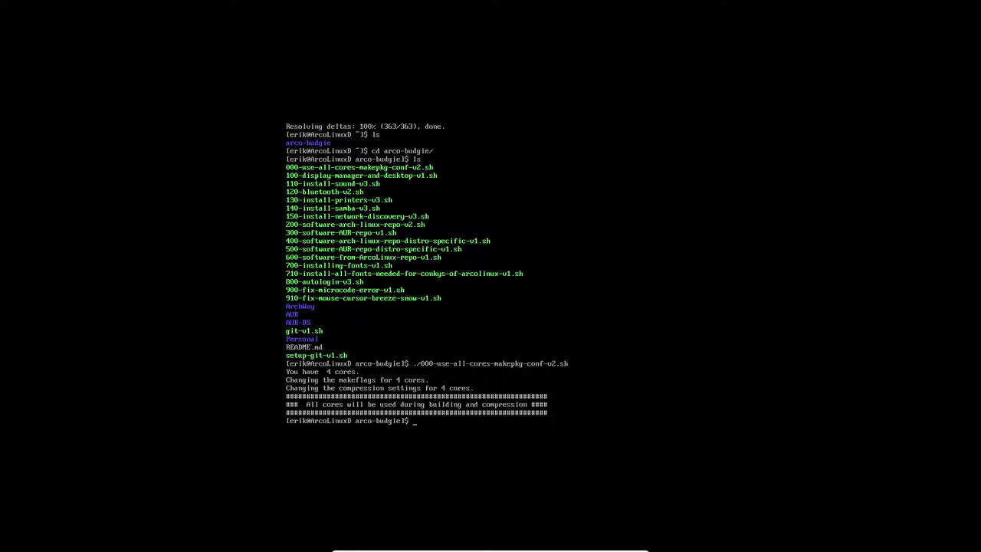
Run the script 100-display-manager-and-desktop-v1.sh to install the display manager and the Budgie desktop.
{"action": "type", "text": "./10"}
{"action": "key", "text": "Tab"}
{"action": "key", "text": "Return"}
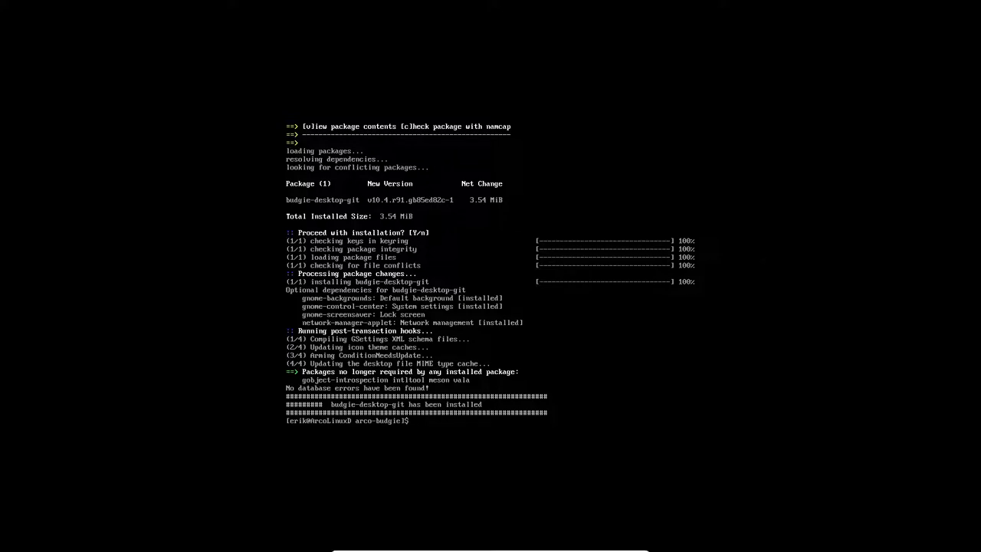
Install the sound software with the script 110-install-sound-v3.sh, listing the folder's scripts before and after it.
{"action": "type", "text": "ls"}
{"action": "key", "text": "Return"}
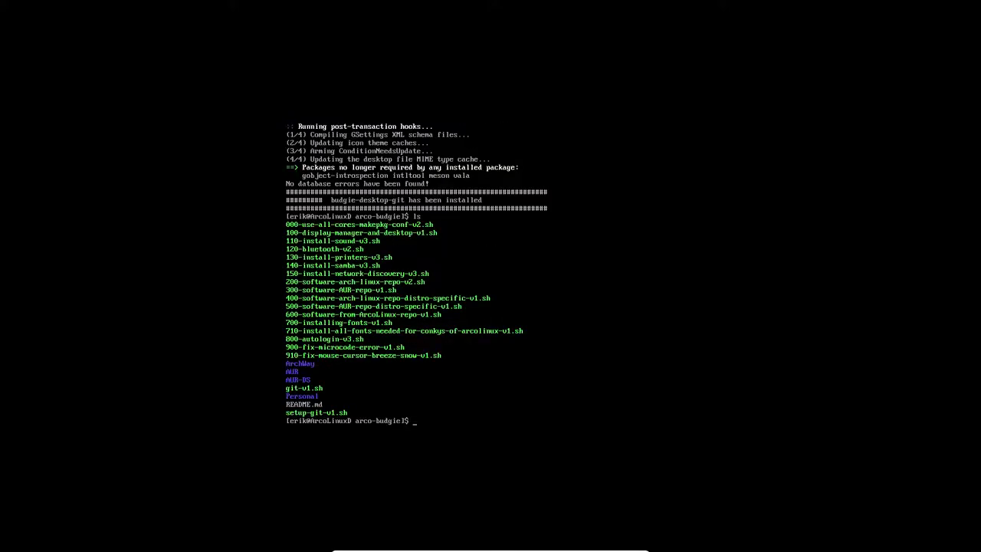
{"action": "type", "text": "./11"}
{"action": "key", "text": "Tab"}
{"action": "key", "text": "Return"}
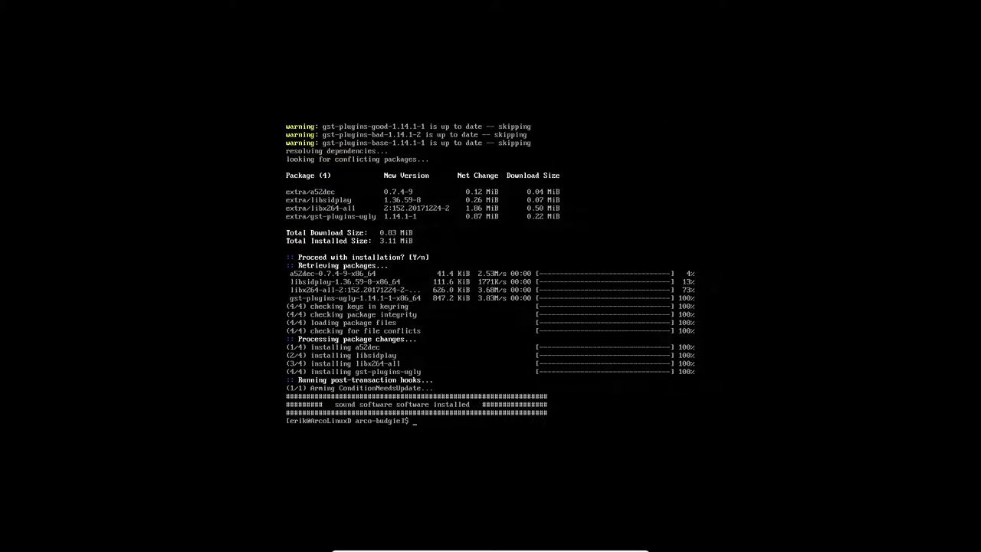
{"action": "type", "text": "ms"}
{"action": "key", "text": "Return"}
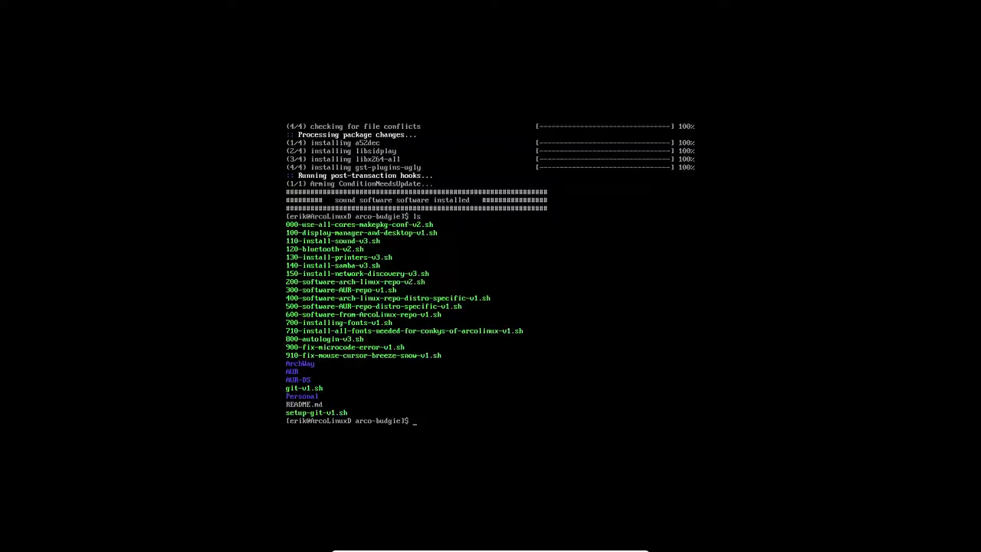
{"action": "type", "text": "./120"}
{"action": "key", "text": "BackSpace"}
{"action": "key", "text": "BackSpace"}
{"action": "key", "text": "BackSpace"}
{"action": "key", "text": "BackSpace"}
{"action": "key", "text": "BackSpace"}
{"action": "type", "text": "./120"}
{"action": "key", "text": "Tab"}
{"action": "key", "text": "BackSpace"}
{"action": "key", "text": "BackSpace"}
{"action": "key", "text": "BackSpace"}
{"action": "key", "text": "BackSpace"}
{"action": "key", "text": "BackSpace"}
{"action": "key", "text": "BackSpace"}
{"action": "key", "text": "BackSpace"}
{"action": "key", "text": "BackSpace"}
{"action": "key", "text": "BackSpace"}
{"action": "key", "text": "BackSpace"}
{"action": "key", "text": "BackSpace"}
{"action": "key", "text": "BackSpace"}
{"action": "key", "text": "BackSpace"}
{"action": "key", "text": "BackSpace"}
{"action": "key", "text": "BackSpace"}
{"action": "key", "text": "BackSpace"}
{"action": "key", "text": "BackSpace"}
{"action": "key", "text": "BackSpace"}
{"action": "key", "text": "BackSpace"}
{"action": "key", "text": "BackSpace"}
Install the Bluetooth software by running the script 120-bluetooth-v2.sh.
{"action": "type", "text": "./120"}
{"action": "key", "text": "Tab"}
{"action": "key", "text": "Return"}
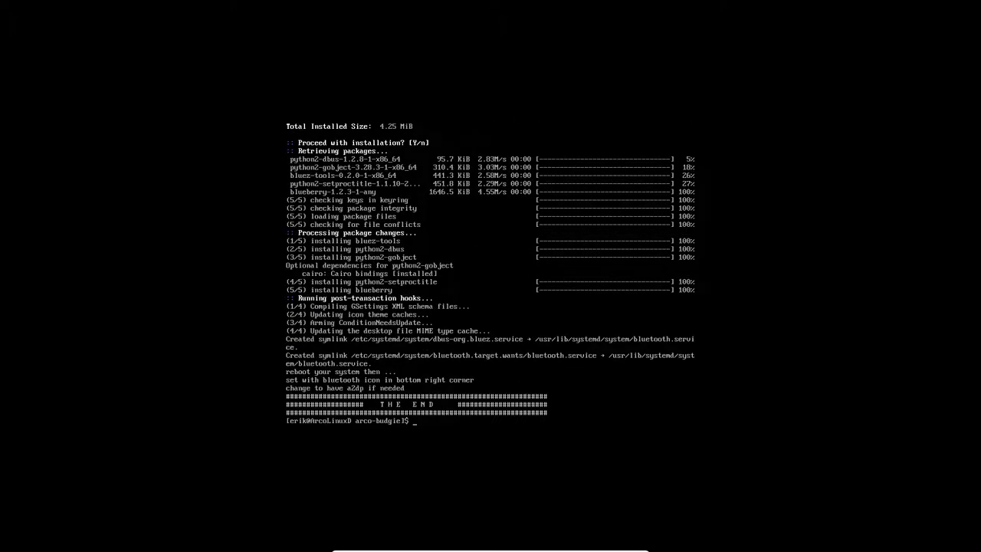
List the scripts and run 130-install-printers-v3.sh to install the printer management software.
{"action": "type", "text": "ls"}
{"action": "key", "text": "Return"}
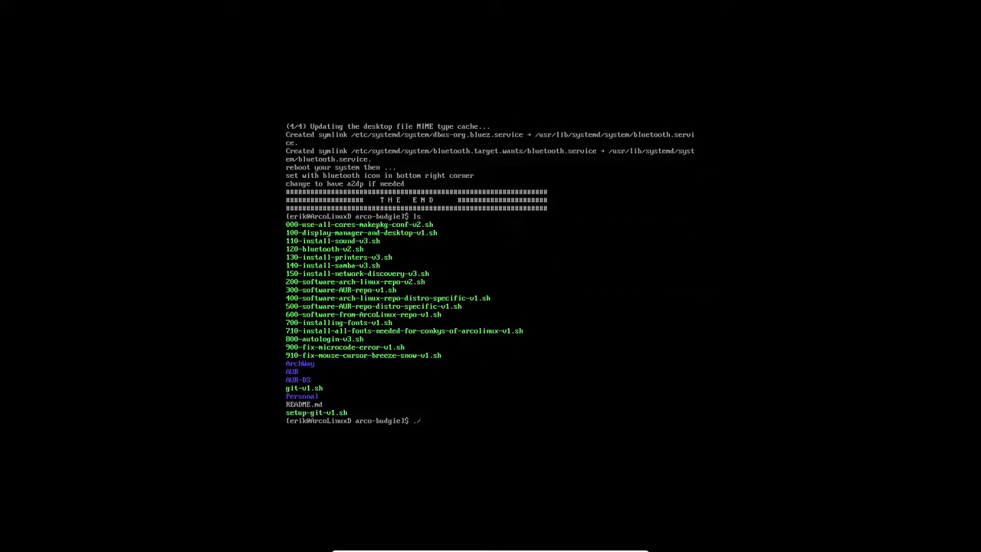
{"action": "type", "text": "./130-install-printers-v3.sh"}
{"action": "key", "text": "Return"}
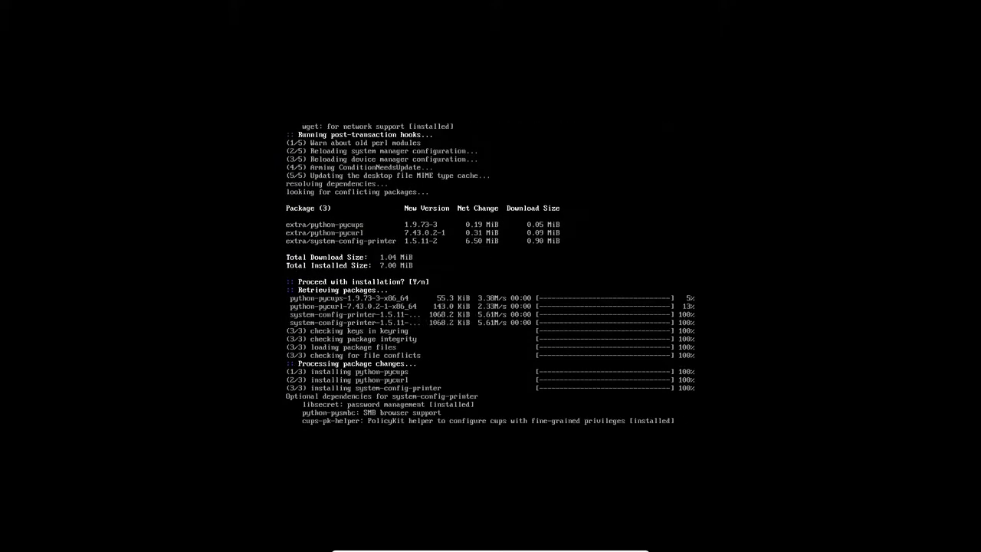
List the scripts and run 140-install-samba-v3.sh to install Samba.
{"action": "type", "text": "ls"}
{"action": "key", "text": "Return"}
{"action": "type", "text": "./"}
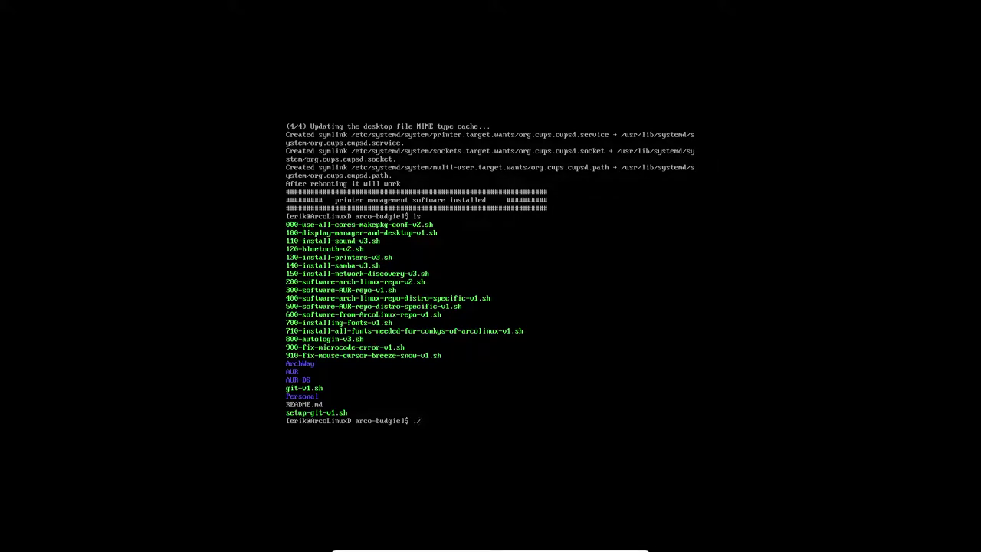
{"action": "type", "text": "14"}
{"action": "key", "text": "Tab"}
{"action": "key", "text": "Return"}
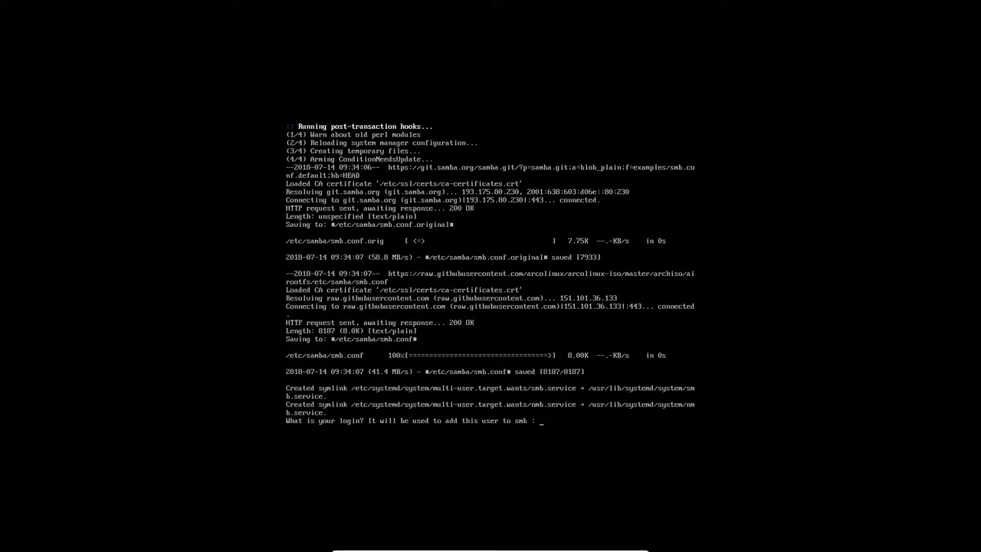
Enter the user's login name for Samba, then set and repeat the new SMB password.
{"action": "type", "text": "erik"}
{"action": "key", "text": "Return"}
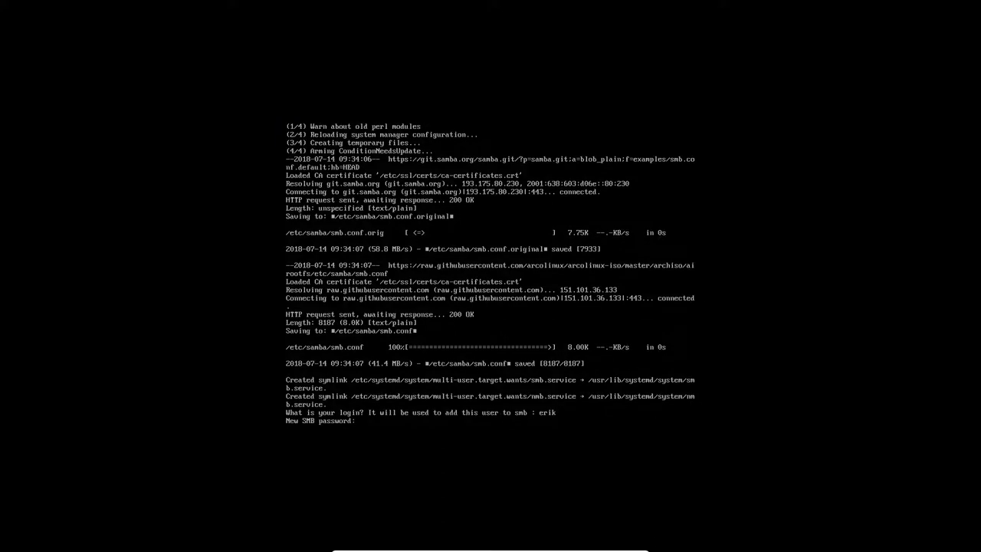
{"action": "key", "text": "Return"}
{"action": "key", "text": "Return"}
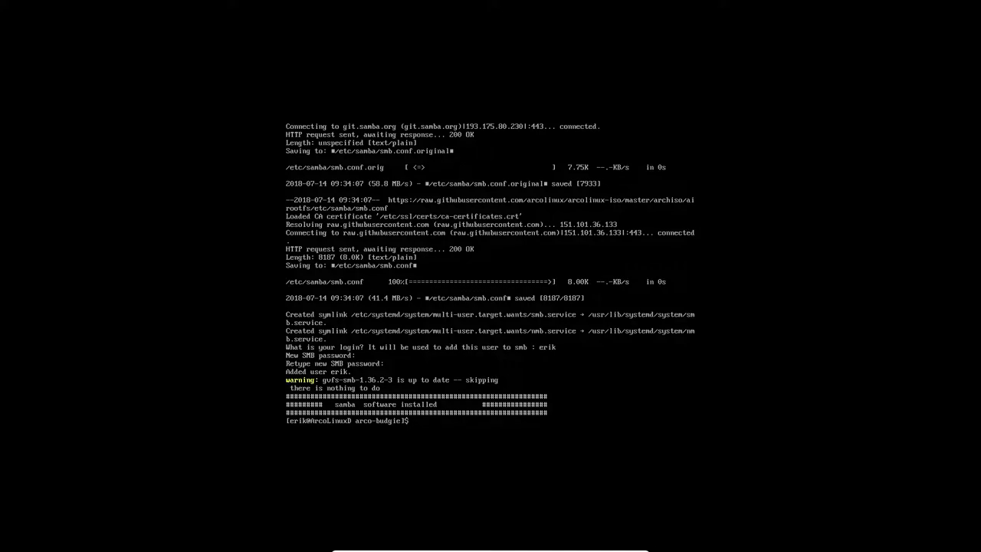
List the scripts and run 150-install-network-discovery-v3.sh to install the network discovery software.
{"action": "type", "text": "ls"}
{"action": "key", "text": "Return"}
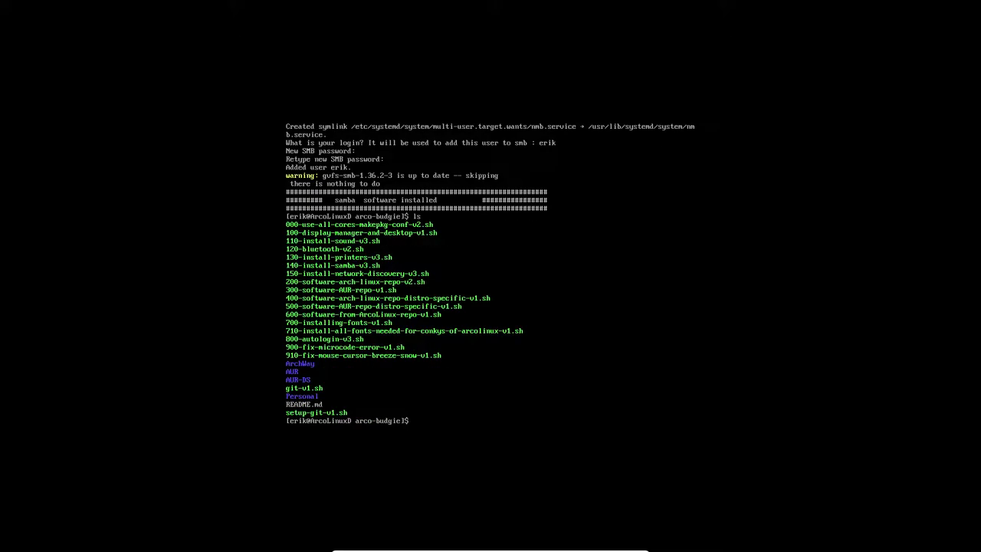
{"action": "type", "text": "./15"}
{"action": "key", "text": "Tab"}
{"action": "key", "text": "Return"}
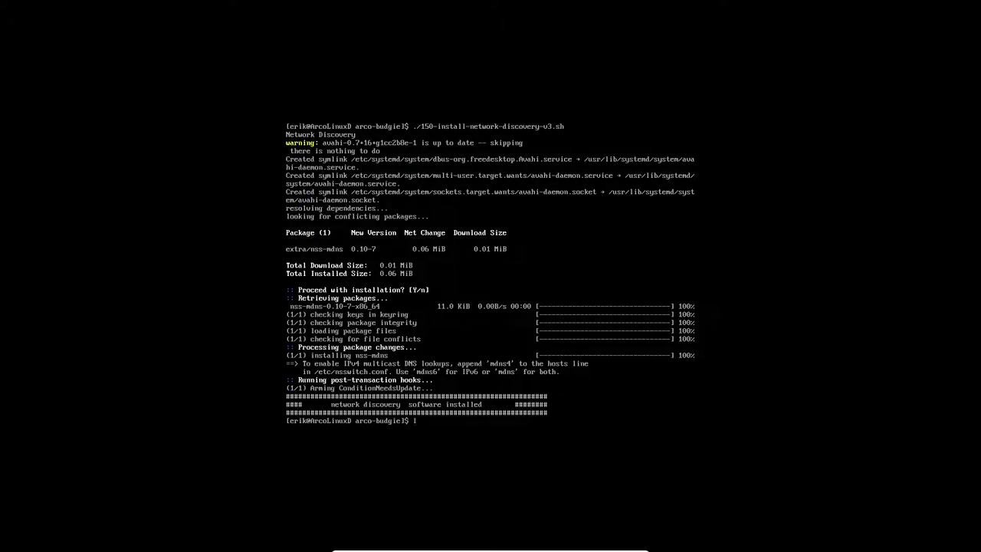
Install the standard Arch Linux repository software with 200-software-arch-linux-repo-v2.sh, listing the folder's scripts before and after it.
{"action": "type", "text": "ls"}
{"action": "key", "text": "Return"}
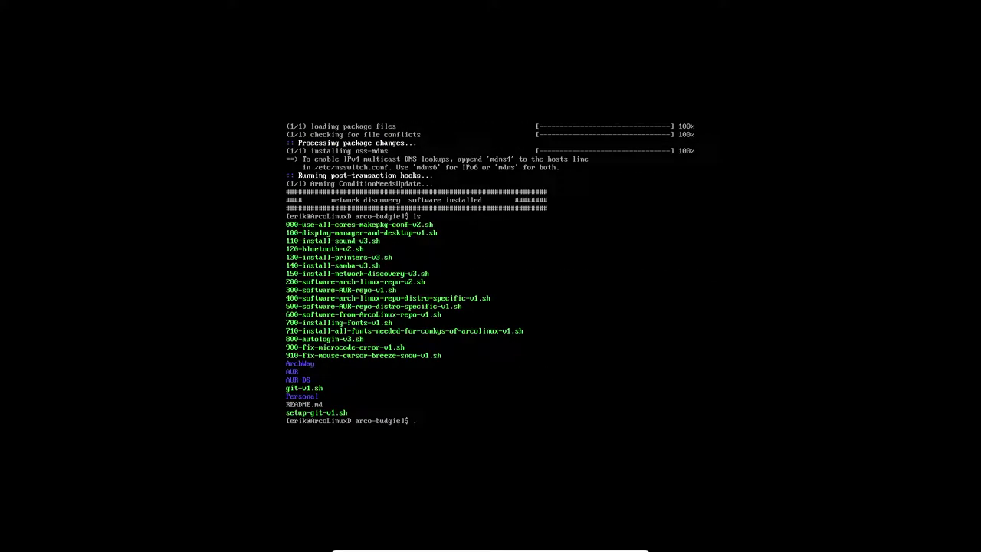
{"action": "type", "text": "./20"}
{"action": "key", "text": "Tab"}
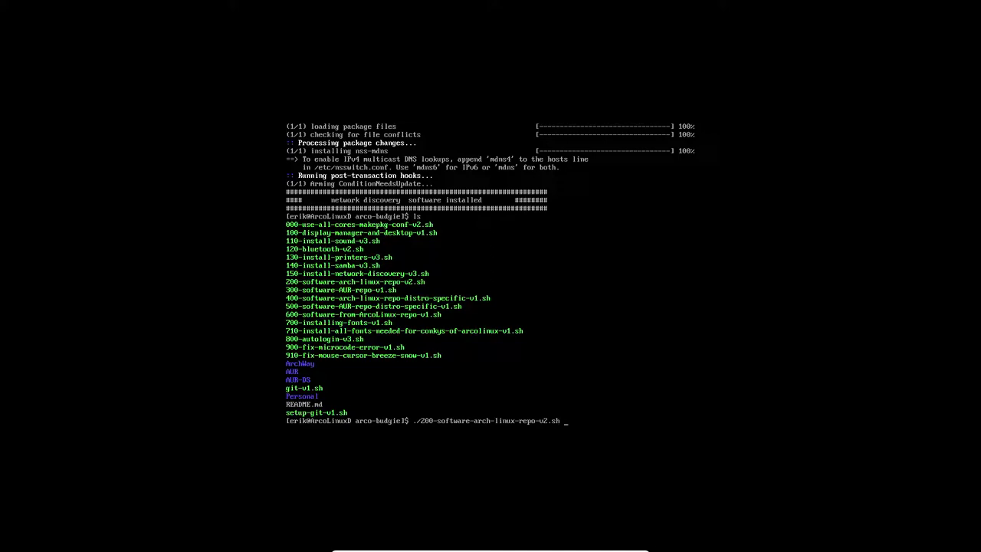
{"action": "key", "text": "Return"}
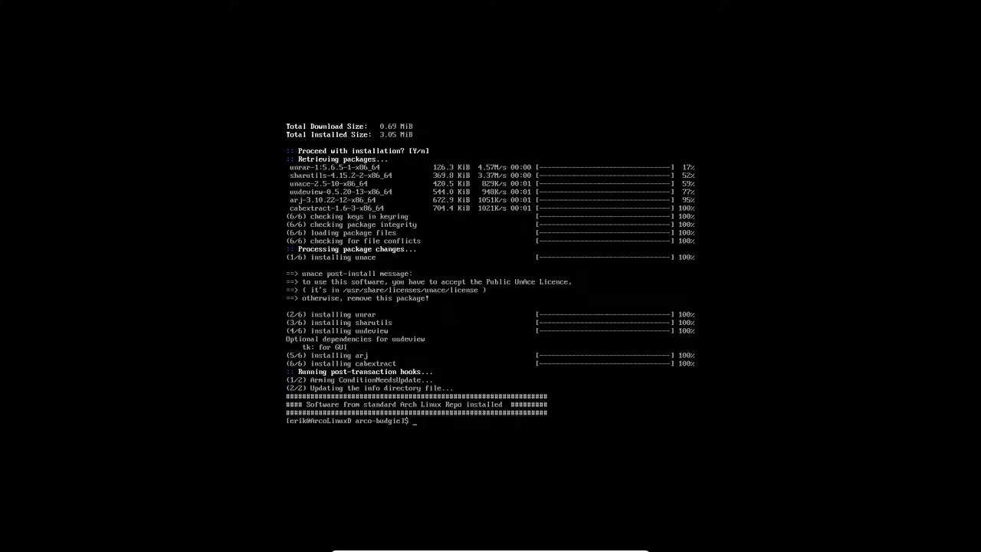
{"action": "type", "text": "ls"}
{"action": "key", "text": "Return"}
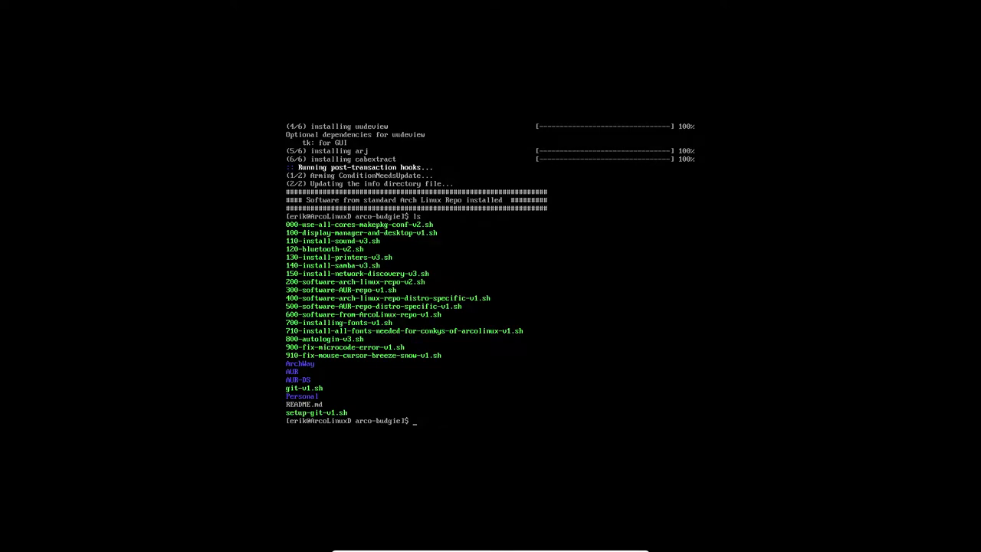
{"action": "key", "text": "BackSpace"}
{"action": "key", "text": "BackSpace"}
{"action": "type", "text": "./2"}
{"action": "key", "text": "Tab"}
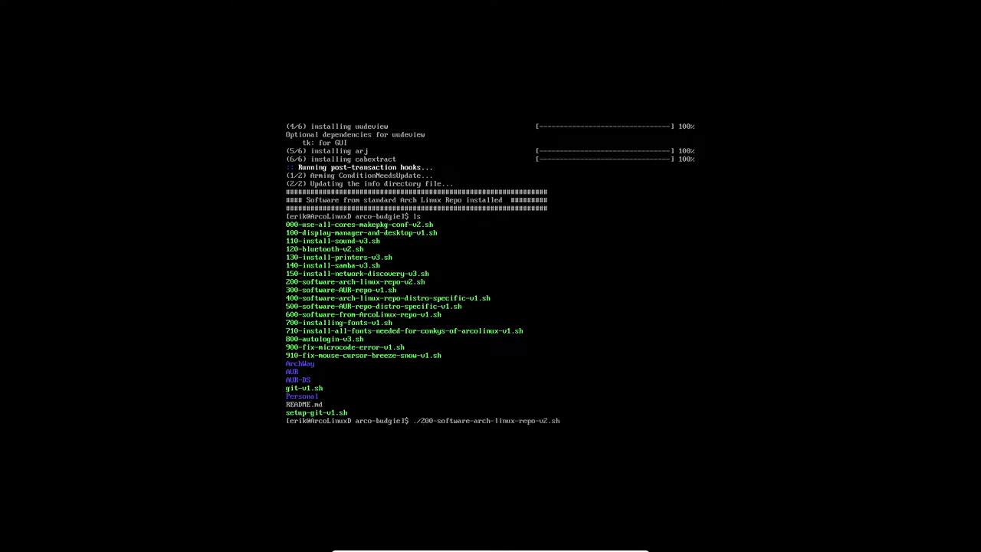
{"action": "key", "text": "ctrl+u"}
{"action": "type", "text": "./300"}
{"action": "key", "text": "BackSpace"}
{"action": "key", "text": "BackSpace"}
{"action": "key", "text": "BackSpace"}
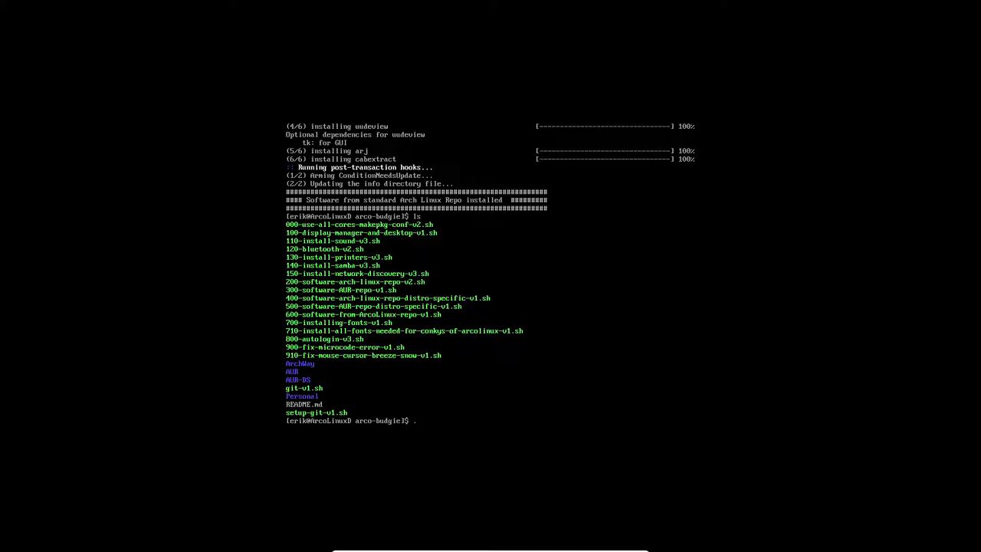
Install the AUR software with 300-software-AUR-repo-v1.sh, accepting the virtualbox-host-modules-arch package and entering the sudo password.
{"action": "key", "text": "Tab"}
{"action": "key", "text": "Return"}
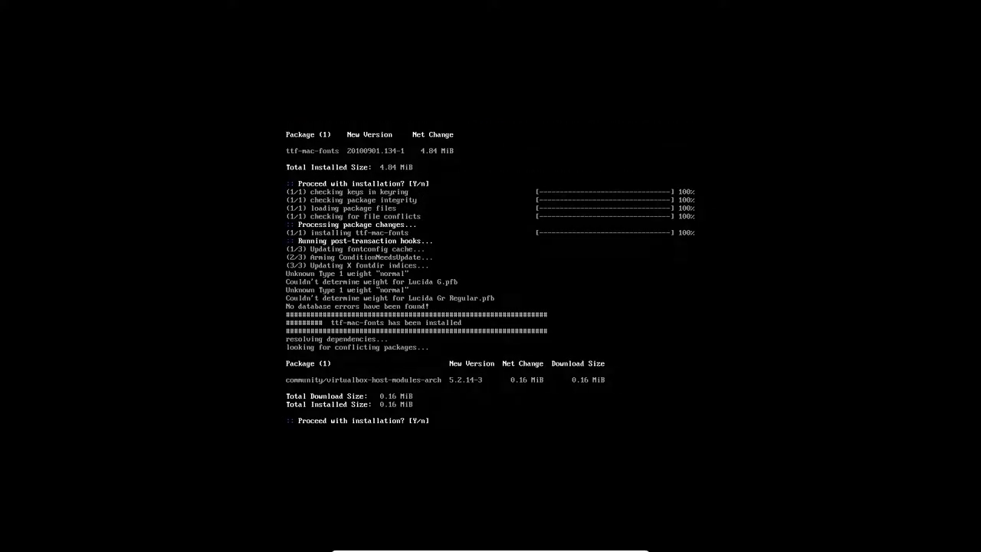
{"action": "type", "text": "y"}
{"action": "key", "text": "Return"}
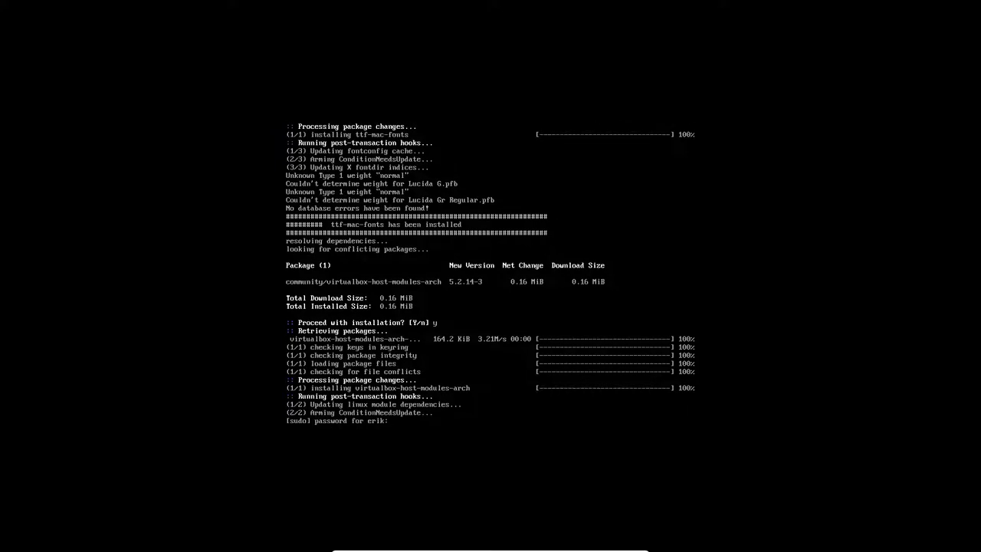
{"action": "key", "text": "Return"}
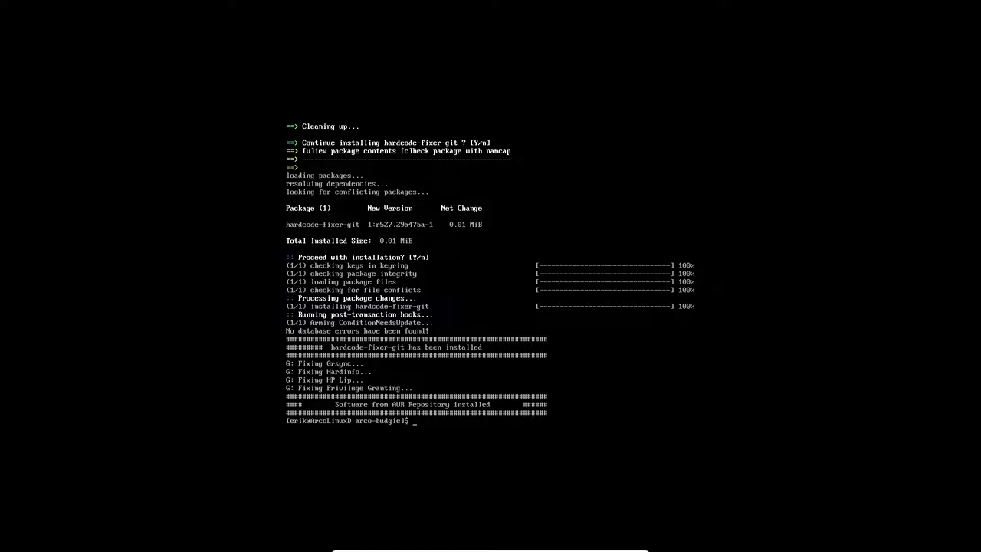
List the scripts and run 400-software-arch-linux-repo-distro-specific-v1.sh to install the distro-specific Arch Linux repository software.
{"action": "type", "text": "ls"}
{"action": "key", "text": "Return"}
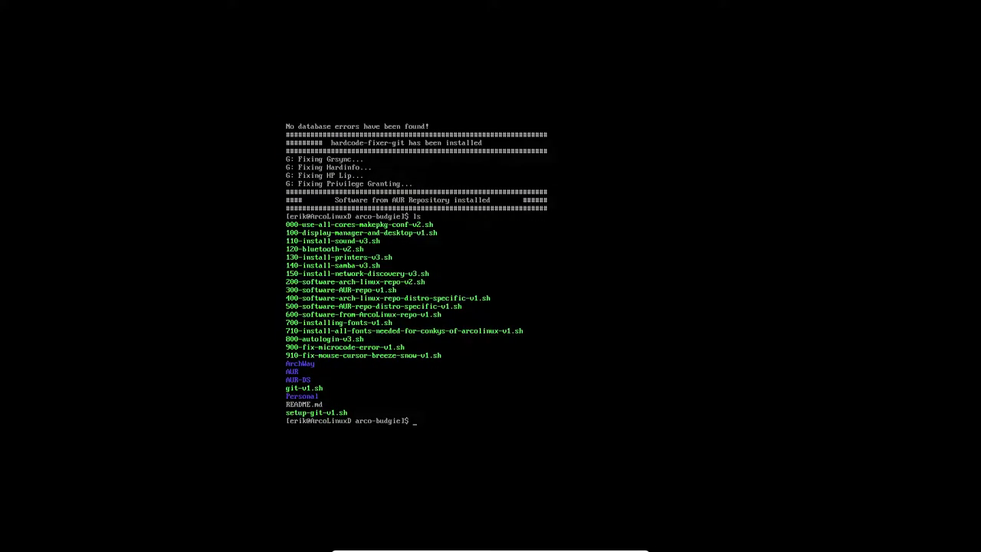
{"action": "type", "text": "./3"}
{"action": "key", "text": "Tab"}
{"action": "key", "text": "ctrl+u"}
{"action": "type", "text": "./4"}
{"action": "key", "text": "Tab"}
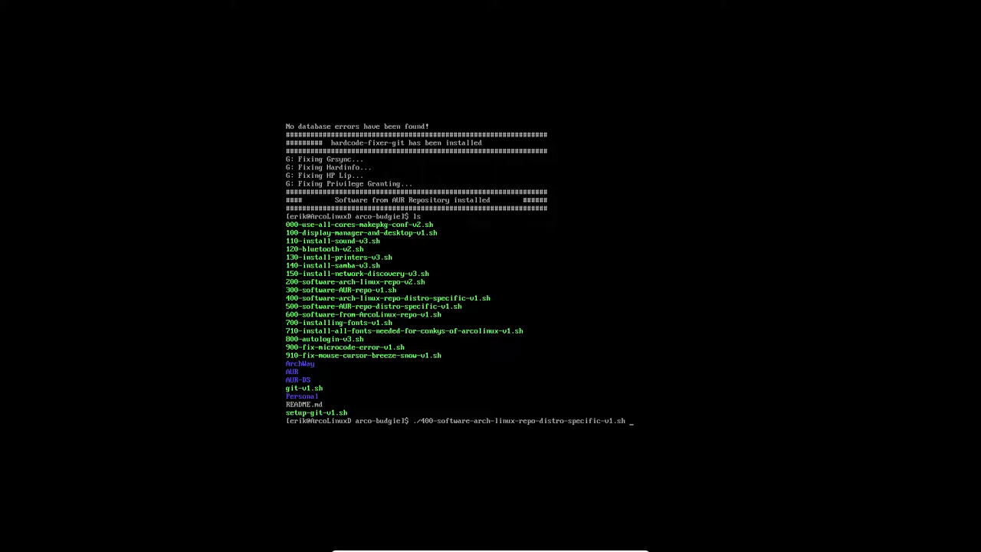
{"action": "key", "text": "Return"}
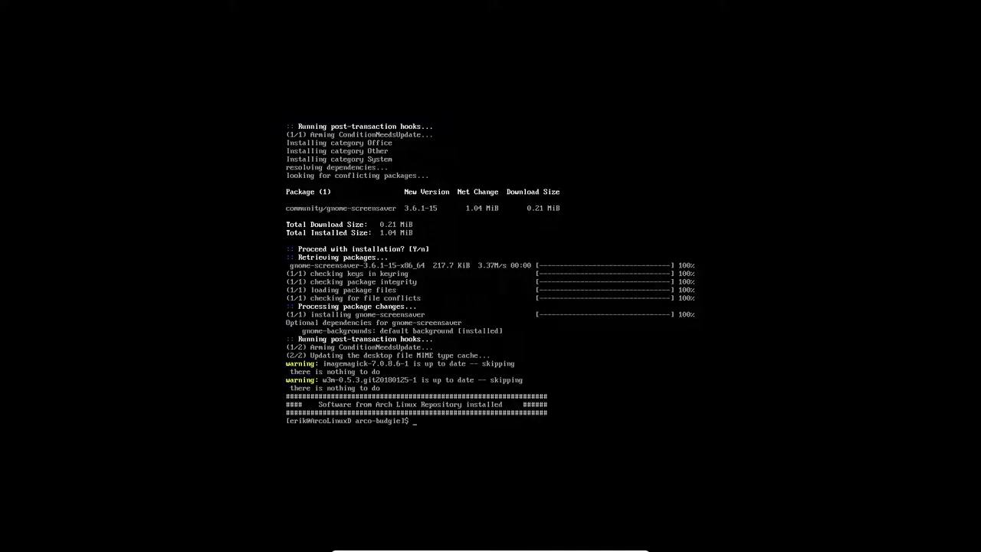
{"action": "type", "text": "ls"}
{"action": "key", "text": "Return"}
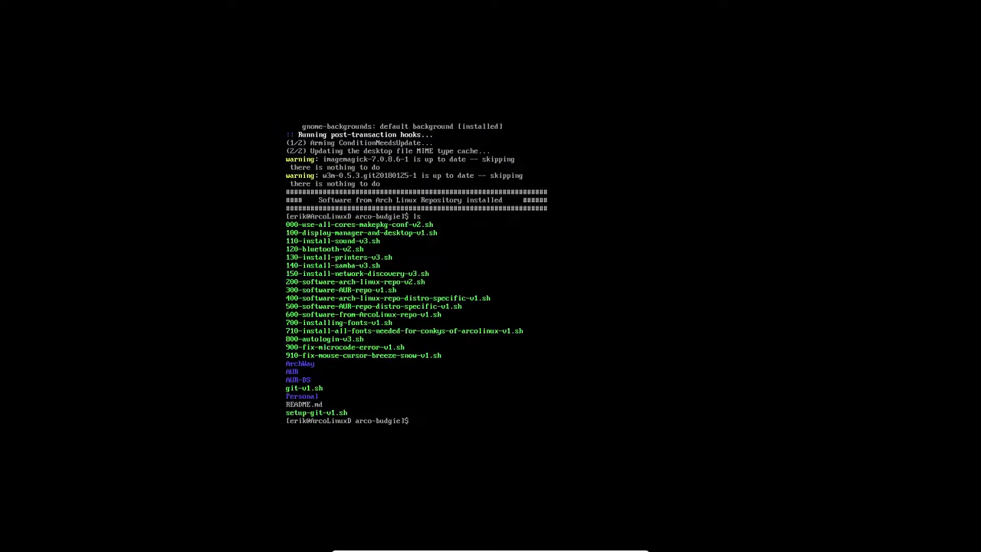
{"action": "type", "text": "./1"}
{"action": "key", "text": "BackSpace"}
{"action": "type", "text": "500"}
{"action": "key", "text": "Tab"}
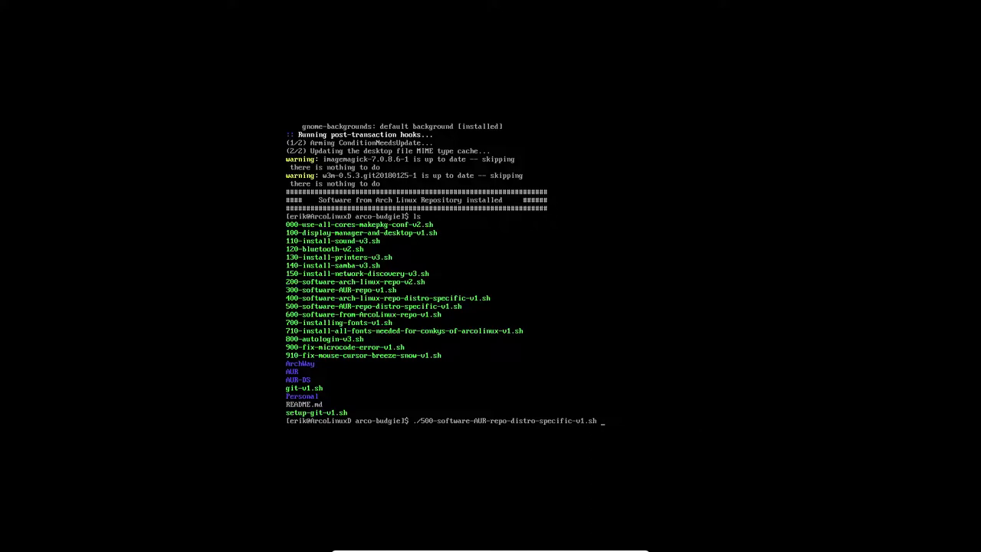
{"action": "key", "text": "ctrl+c"}
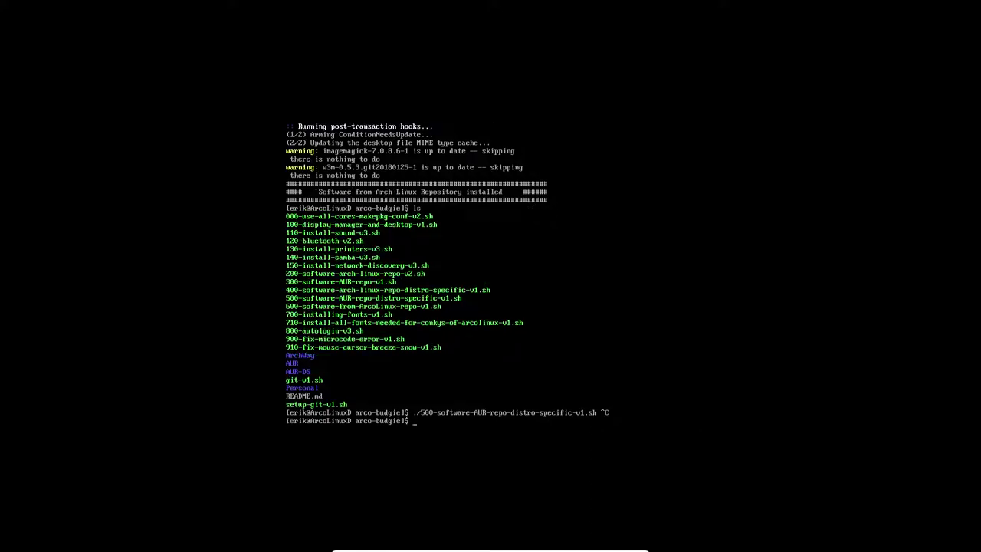
{"action": "type", "text": "./400"}
{"action": "key", "text": "Tab"}
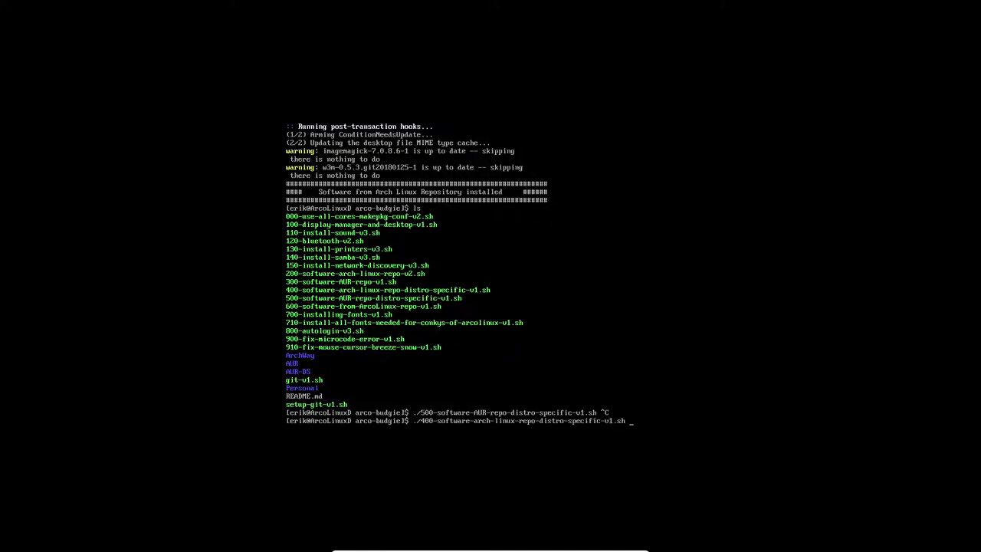
{"action": "key", "text": "ctrl+u"}
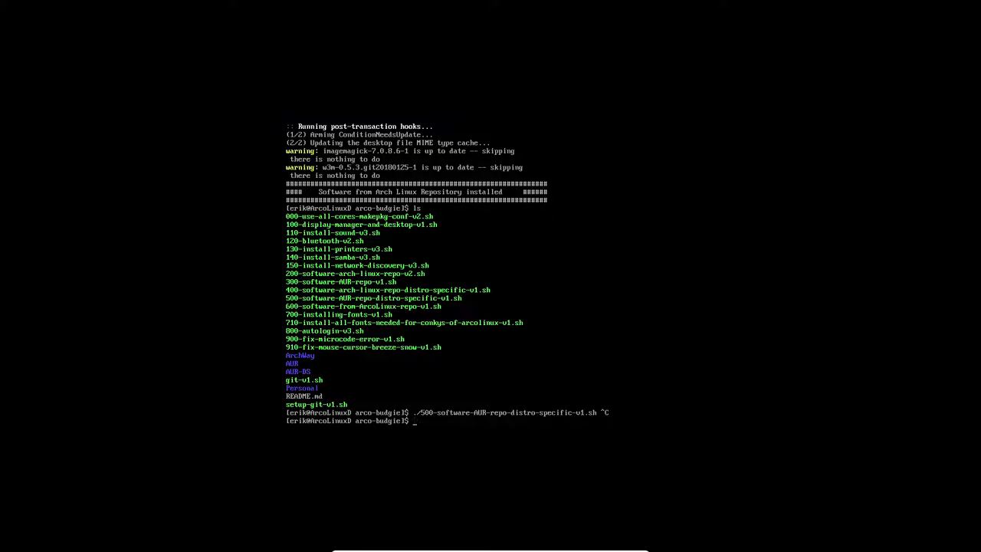
Run 500-software-AUR-repo-distro-specific-v1.sh to install the distro-specific AUR software.
{"action": "type", "text": "./500"}
{"action": "key", "text": "Tab"}
{"action": "key", "text": "Return"}
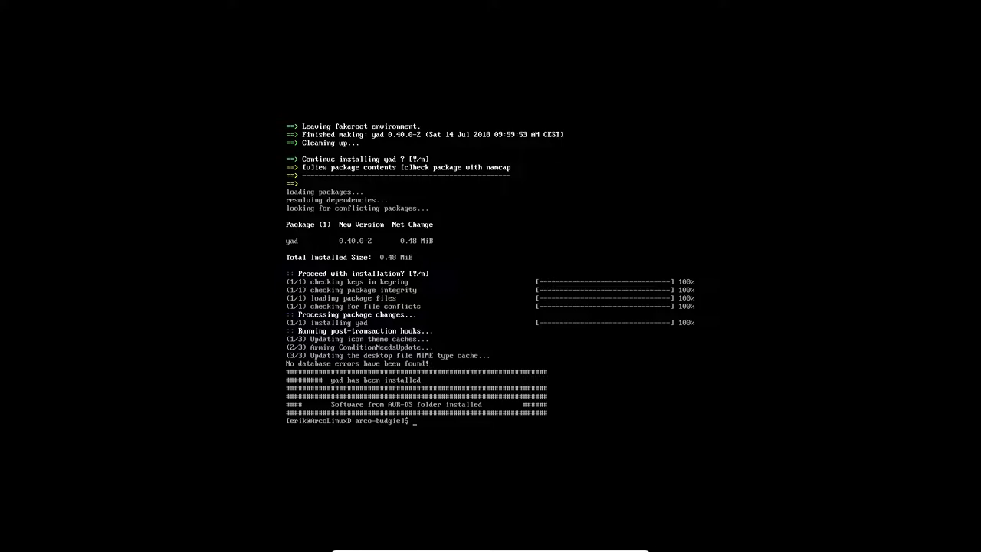
List the scripts and run 600-software-from-ArcoLinux-repo-v1.sh to install the ArcoLinux repository software.
{"action": "type", "text": "ls"}
{"action": "key", "text": "Return"}
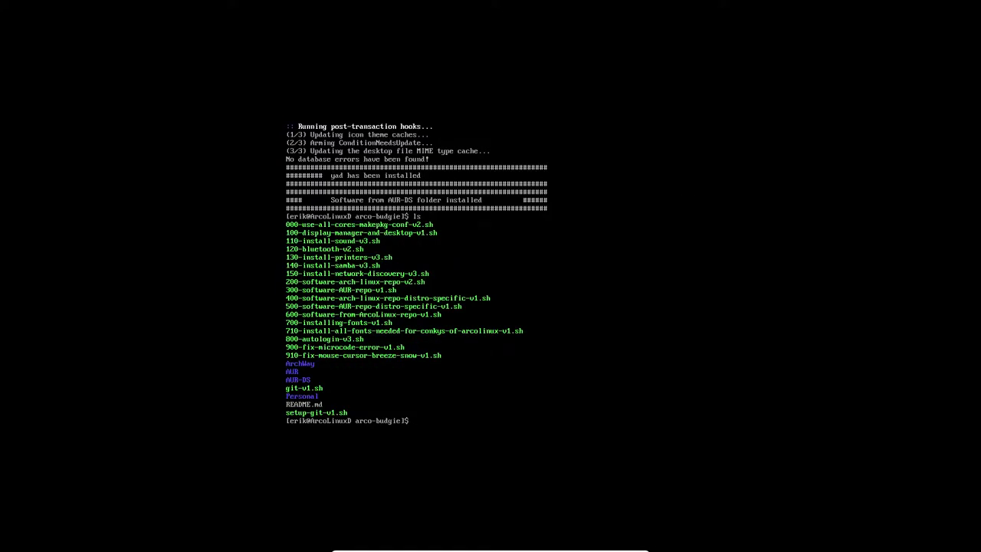
{"action": "type", "text": "./6"}
{"action": "key", "text": "Tab"}
{"action": "key", "text": "Return"}
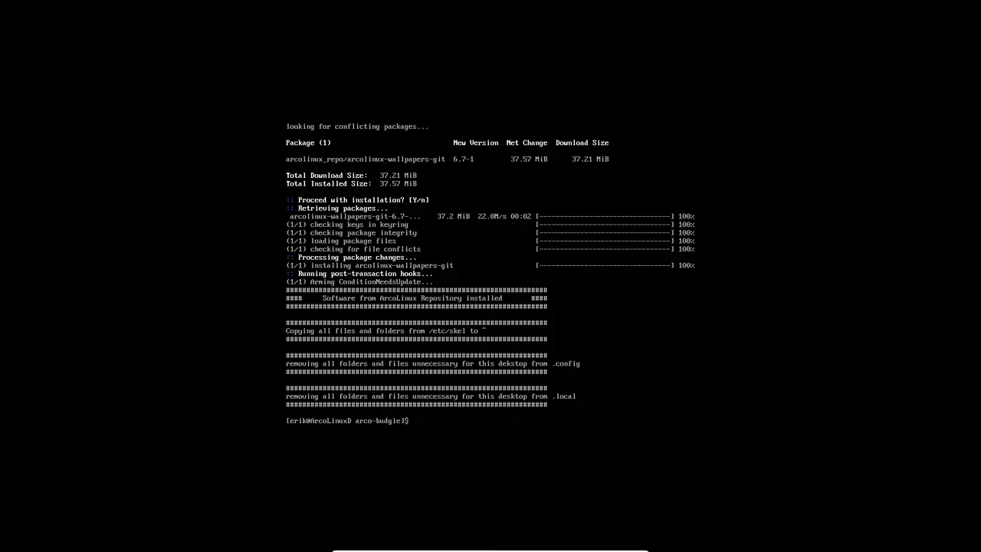
List the scripts and run 700-installing-fonts-v1.sh to install the fonts.
{"action": "type", "text": "ls"}
{"action": "key", "text": "Return"}
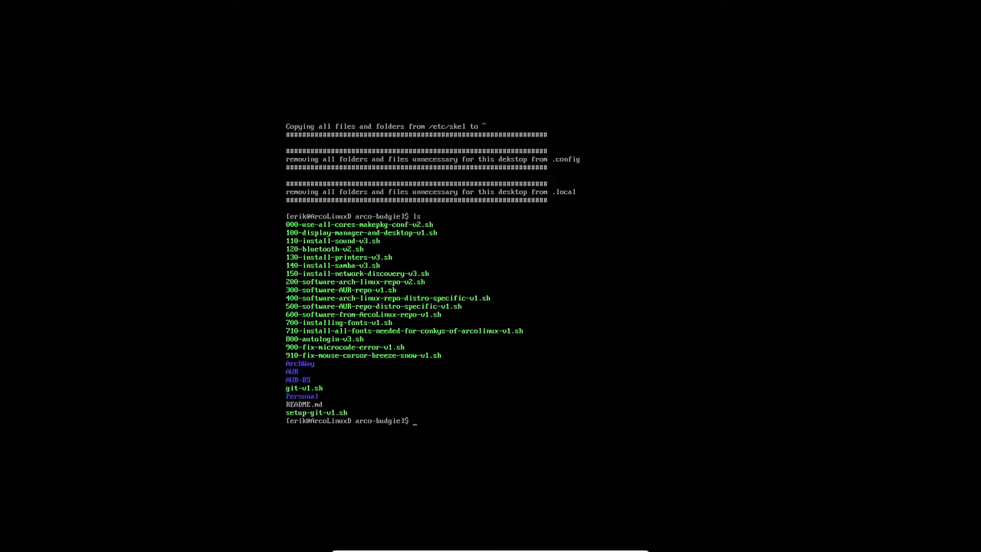
{"action": "type", "text": "ls"}
{"action": "key", "text": "BackSpace"}
{"action": "key", "text": "BackSpace"}
{"action": "type", "text": "./700"}
{"action": "key", "text": "Tab"}
{"action": "key", "text": "Return"}
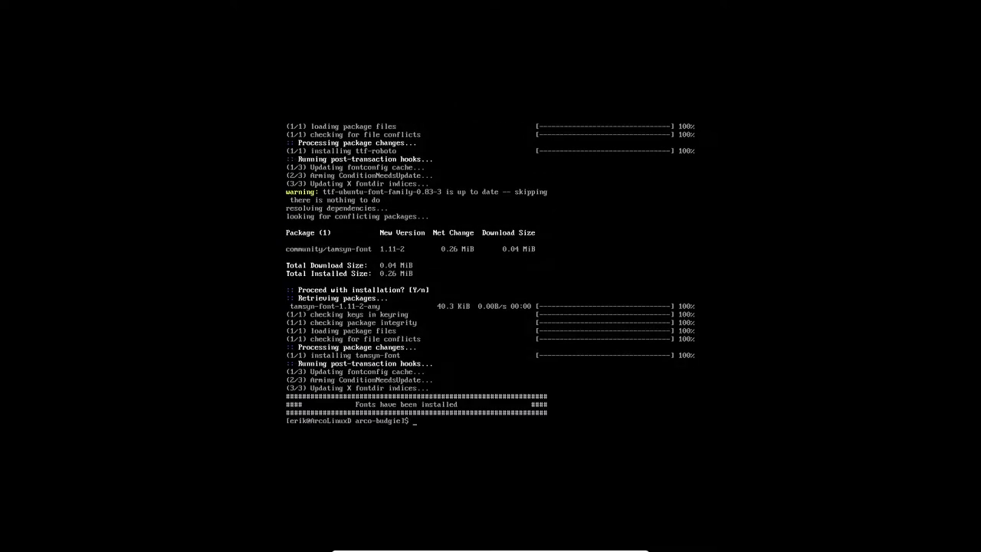
Install the fonts for the ArcoLinux conkys with 710-install-all-fonts-needed-for-conkys-of-arcolinux-v1.sh.
{"action": "type", "text": "./710"}
{"action": "key", "text": "Tab"}
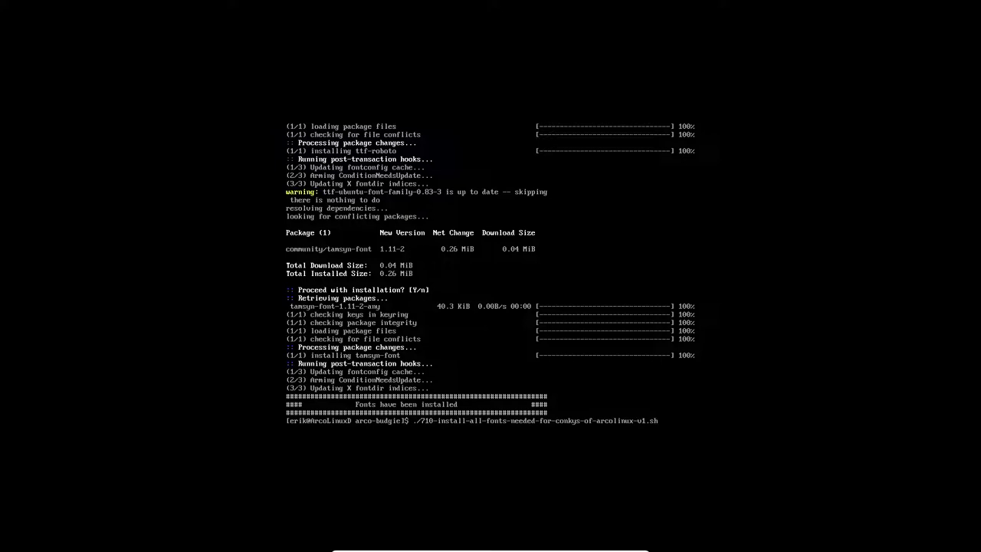
{"action": "key", "text": "Return"}
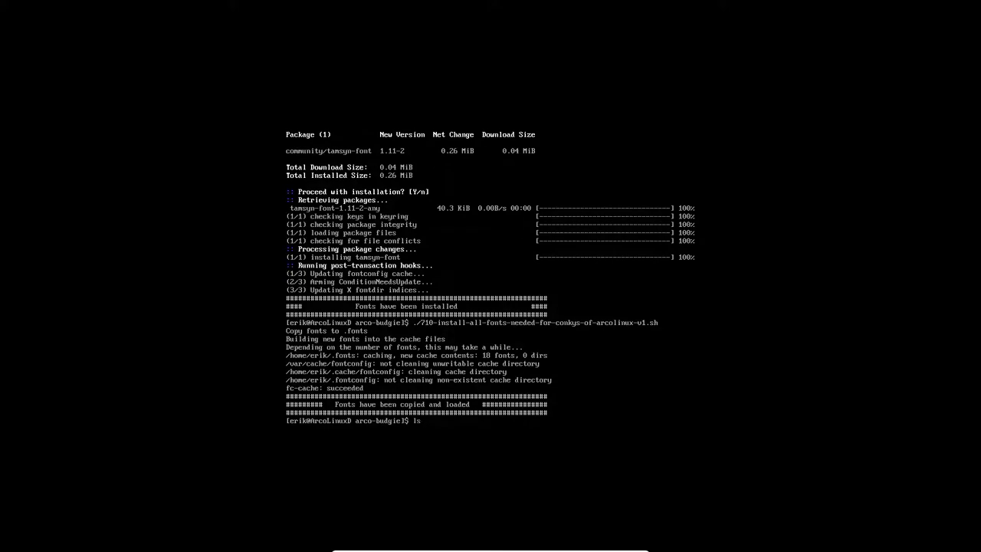
List the scripts, run 800-autologin-v3.sh and enter the user's login name for the autologin group.
{"action": "type", "text": "ls"}
{"action": "key", "text": "Return"}
{"action": "type", "text": "./"}
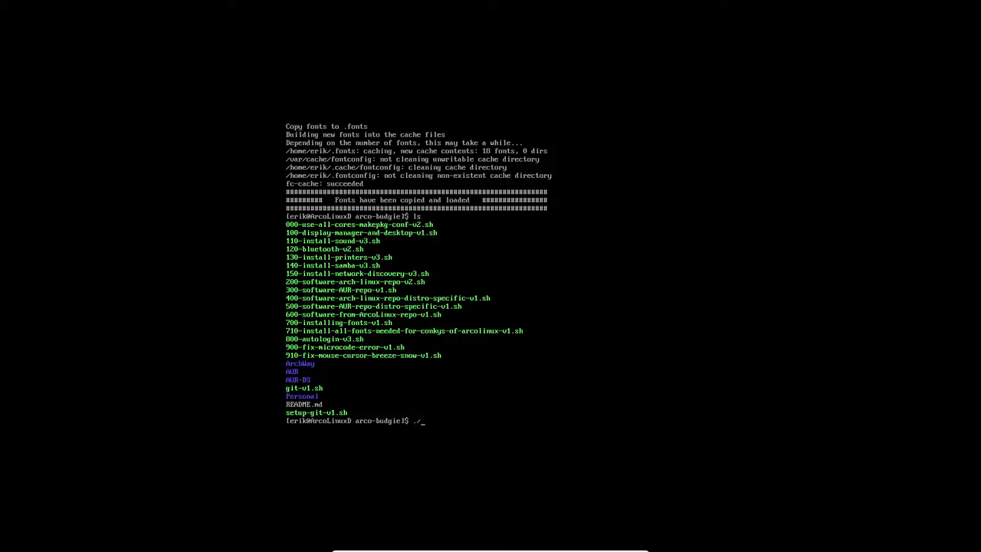
{"action": "type", "text": "800"}
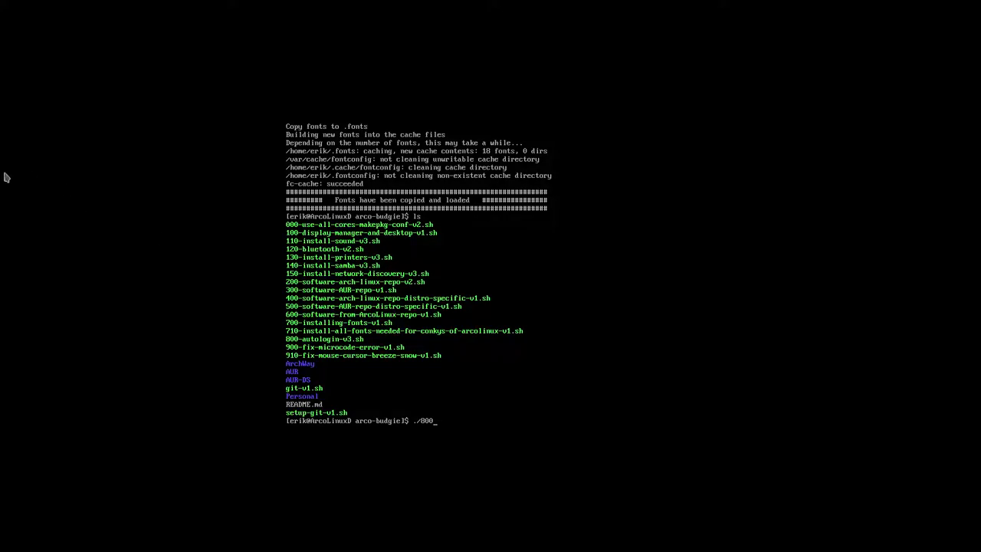
{"action": "key", "text": "Tab"}
{"action": "key", "text": "Return"}
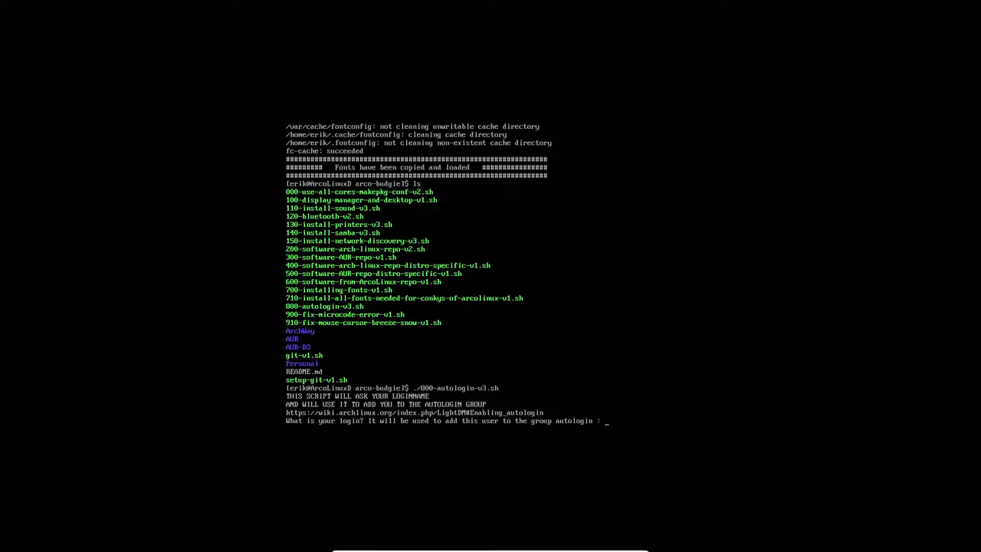
{"action": "type", "text": "erik"}
{"action": "key", "text": "Return"}
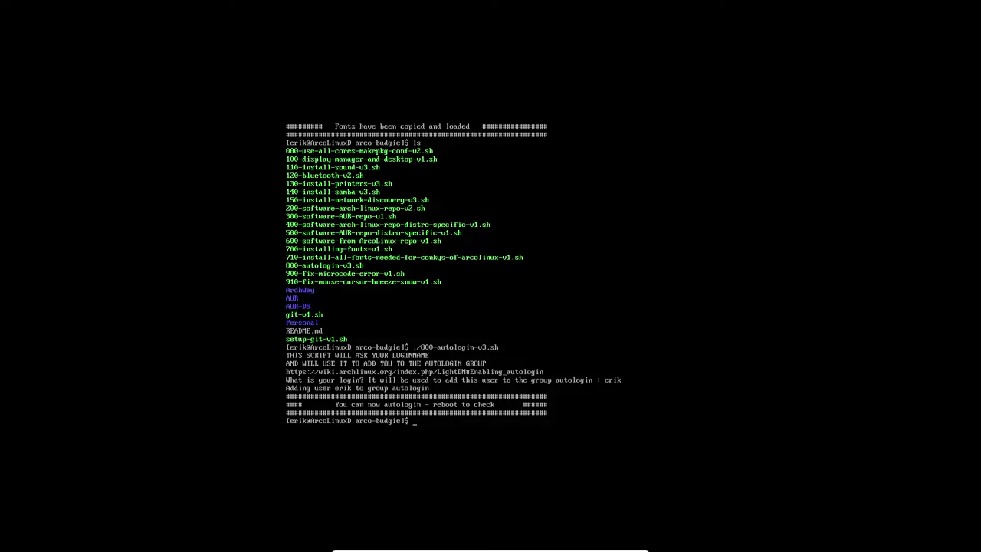
List the scripts and run 900-fix-microcode-error-v1.sh to fix the microcode error.
{"action": "type", "text": "ls"}
{"action": "key", "text": "Return"}
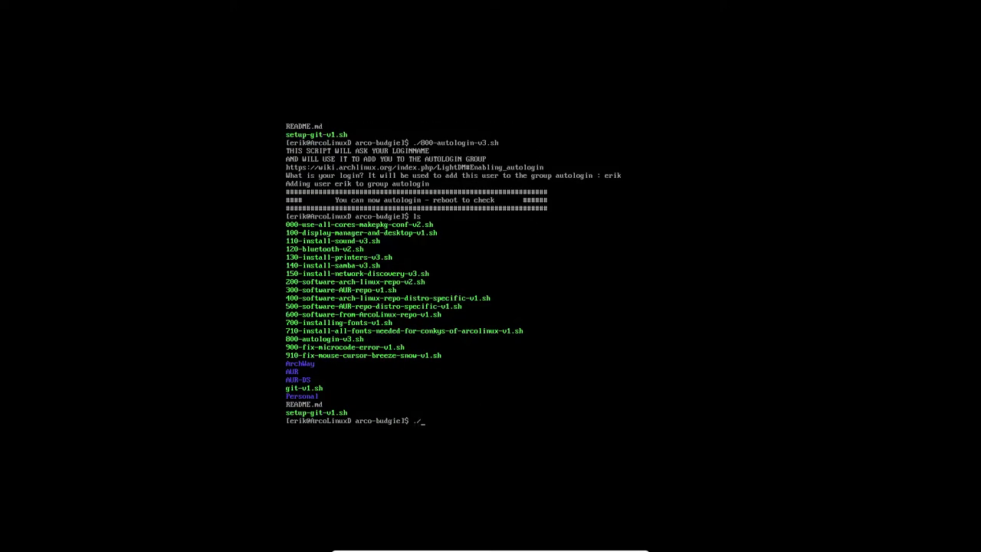
{"action": "type", "text": "./90"}
{"action": "key", "text": "Tab"}
{"action": "key", "text": "Return"}
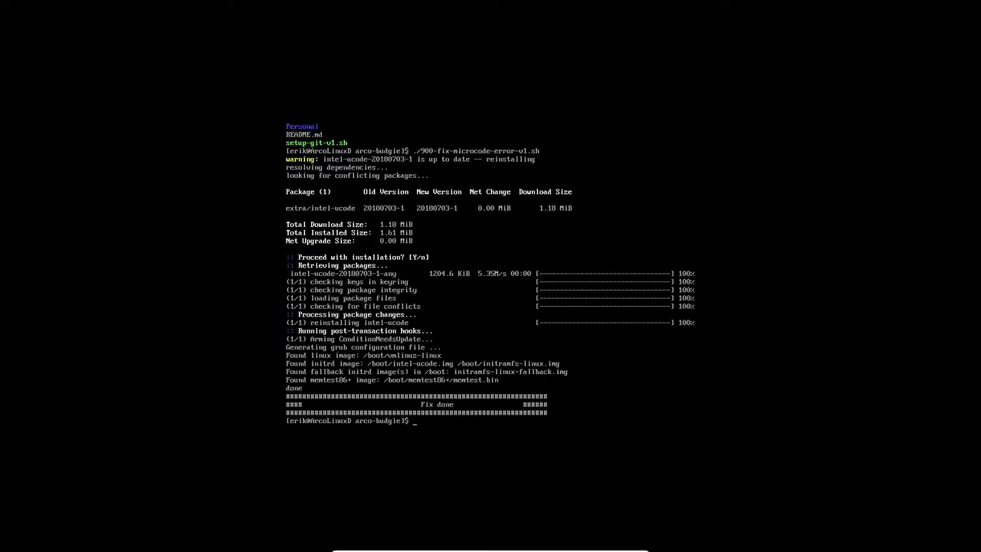
List the scripts, set the Breeze-snow cursor with 910-fix-mouse-cursor-breeze-snow-v1.sh, and reboot the system with sudo.
{"action": "type", "text": "ls"}
{"action": "key", "text": "Return"}
{"action": "type", "text": "./910"}
{"action": "key", "text": "Tab"}
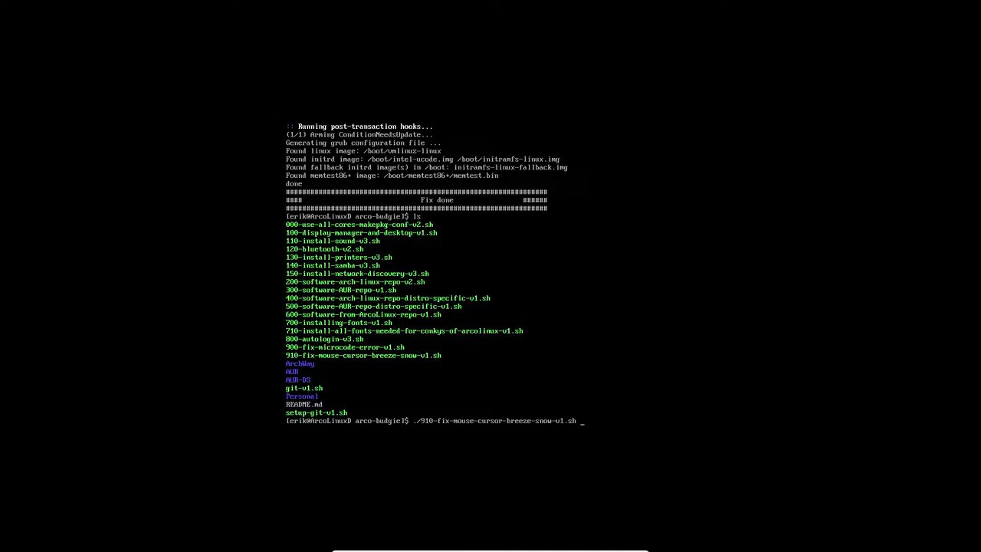
{"action": "key", "text": "Return"}
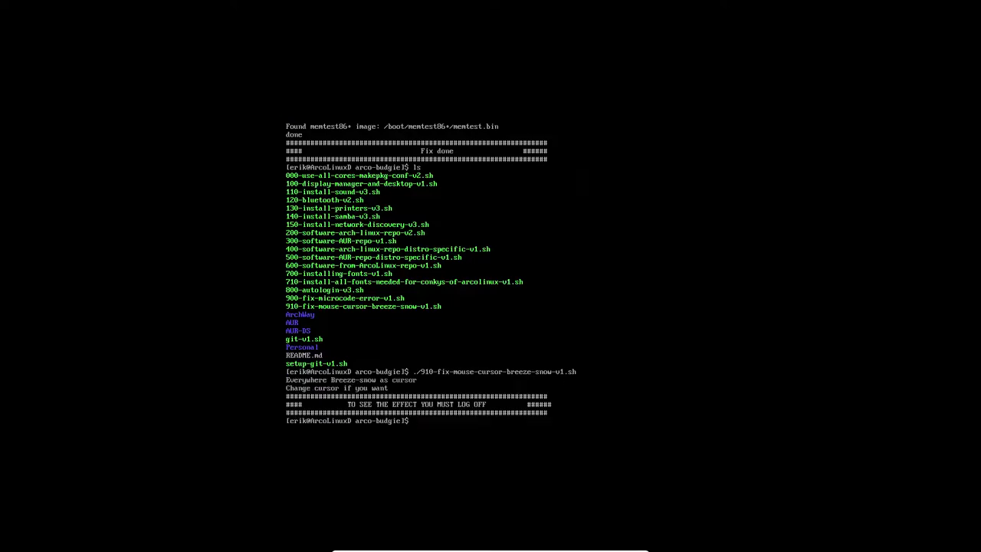
{"action": "type", "text": "sudo reboot"}
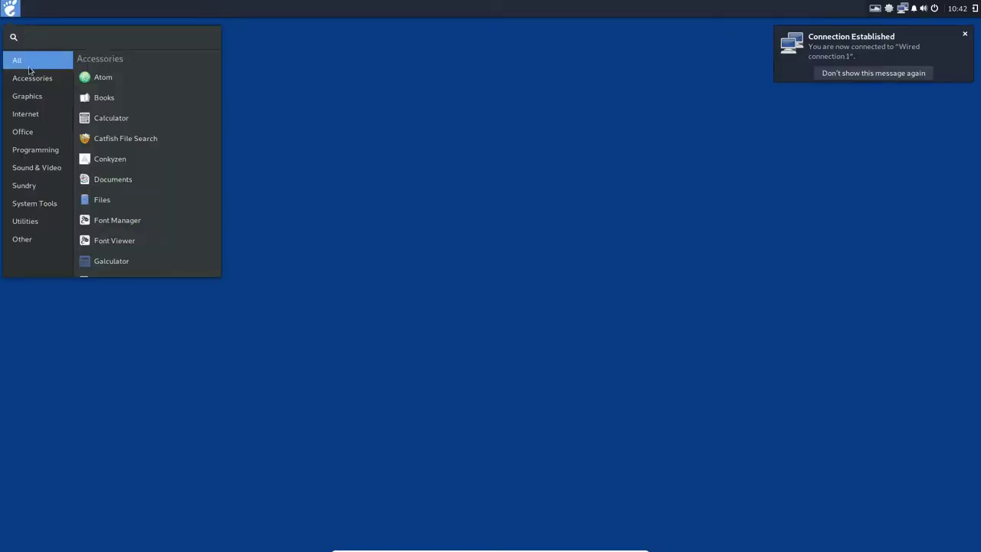
Examine the installed applications in the Budgie application menu, going through the categories from Accessories to Other.
{"action": "left_click", "coordinate": [31, 84]}
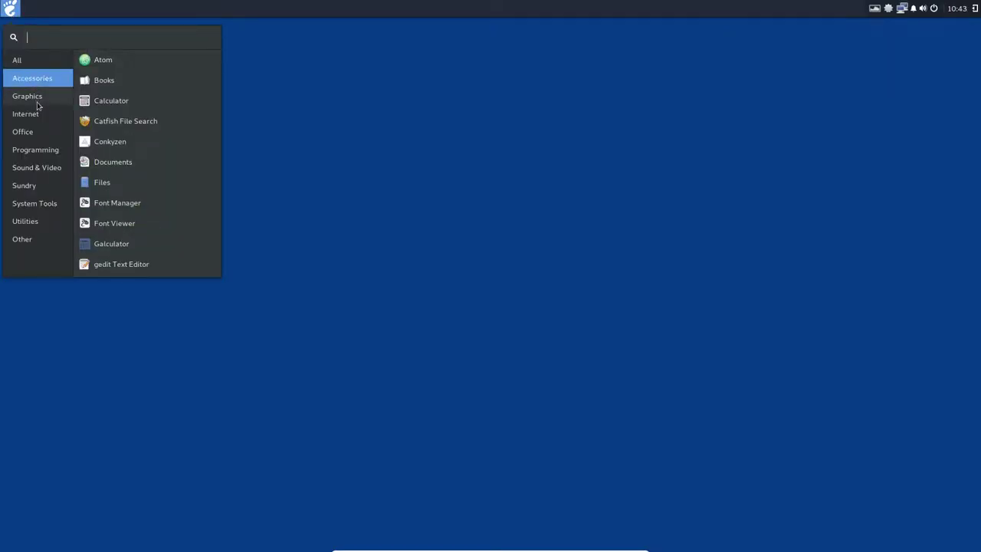
{"action": "left_click", "coordinate": [31, 97]}
{"action": "left_click", "coordinate": [36, 115]}
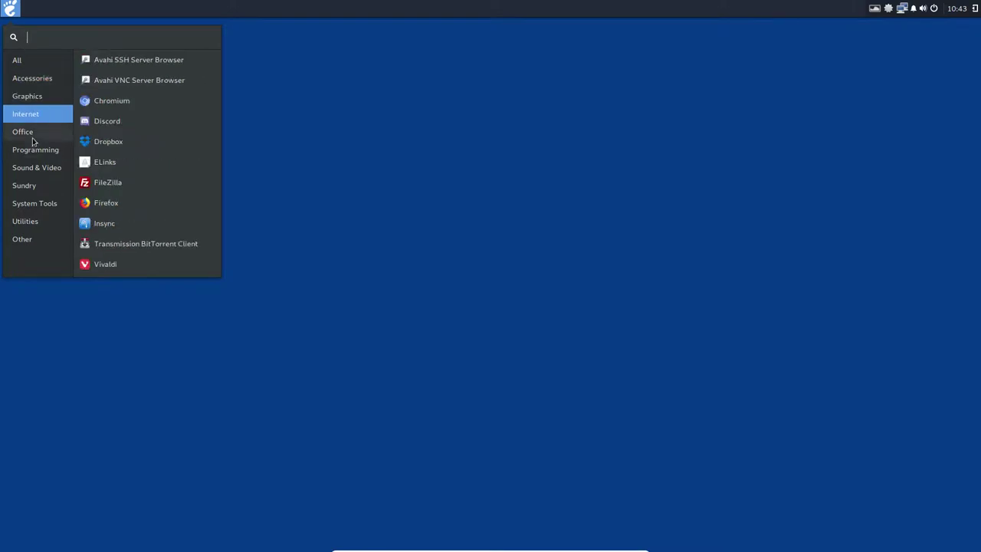
{"action": "left_click", "coordinate": [35, 133]}
{"action": "left_click", "coordinate": [39, 115]}
{"action": "left_click", "coordinate": [35, 137]}
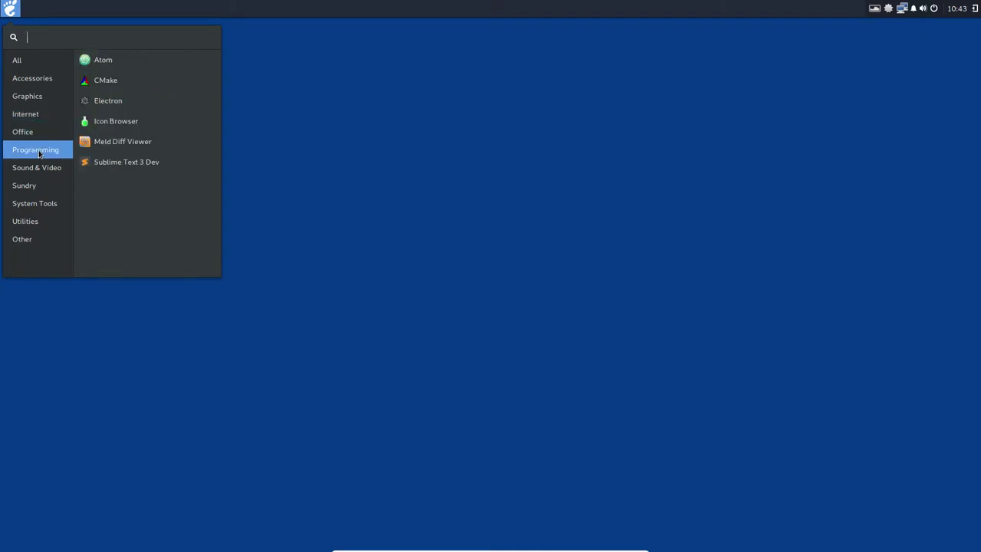
{"action": "mouse_move", "coordinate": [36, 192]}
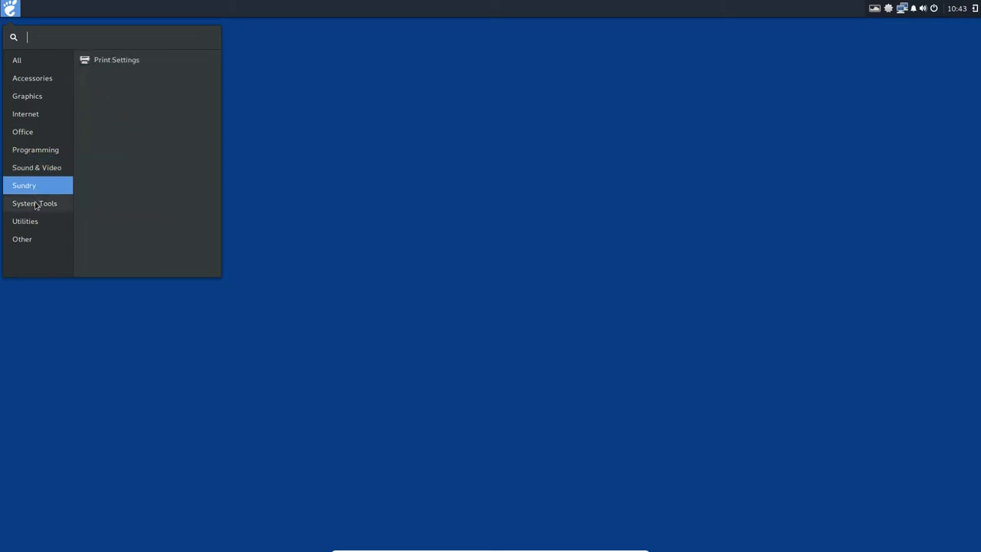
{"action": "left_click", "coordinate": [23, 239]}
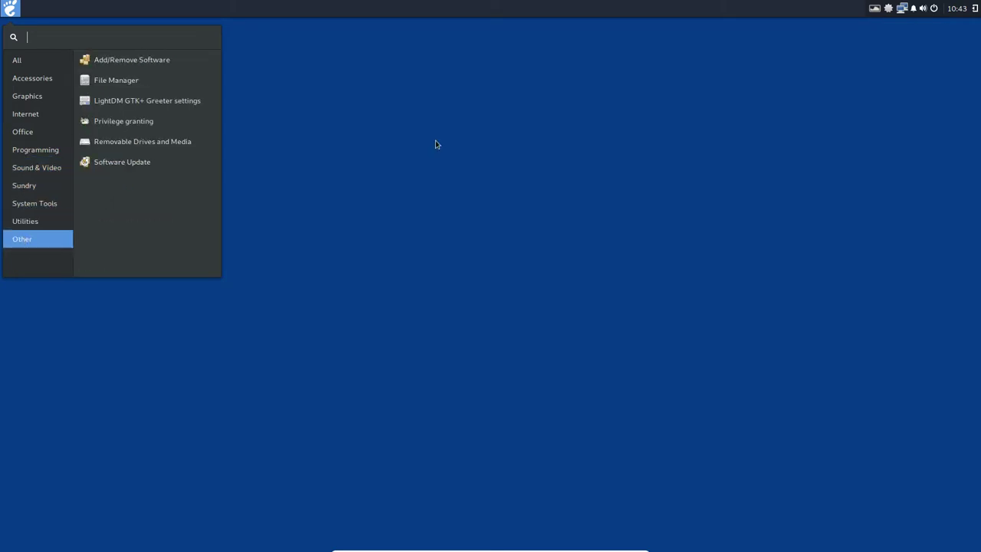